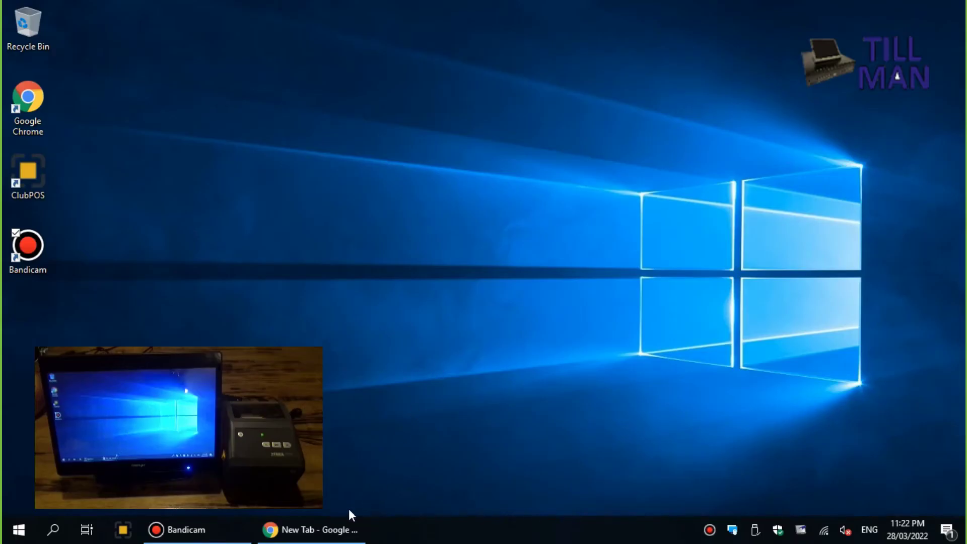
left_click(331, 530)
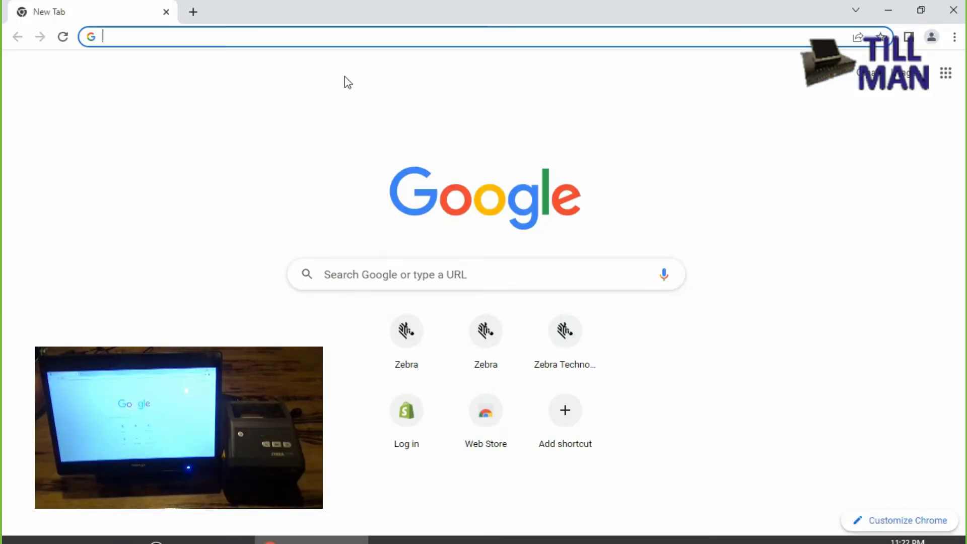
left_click(306, 37)
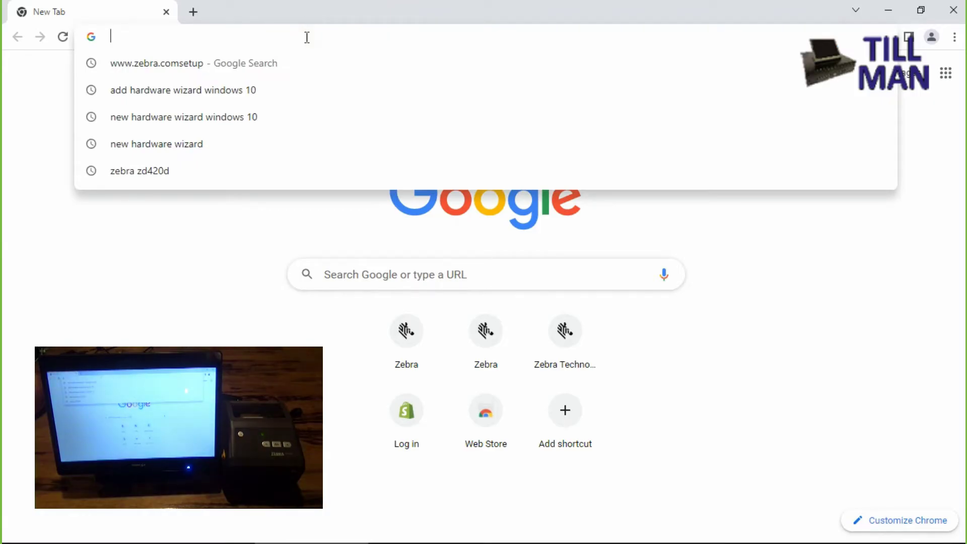
type("www.")
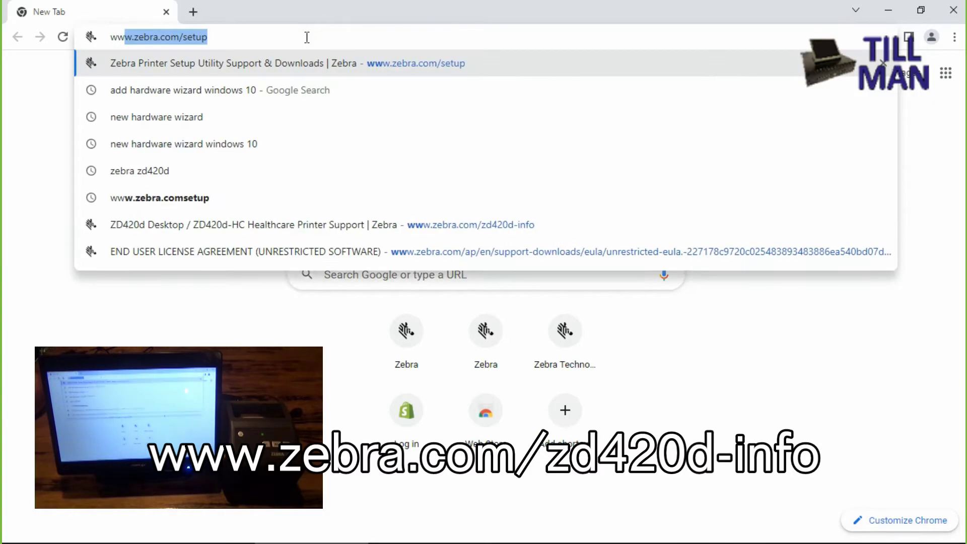
type("zebra")
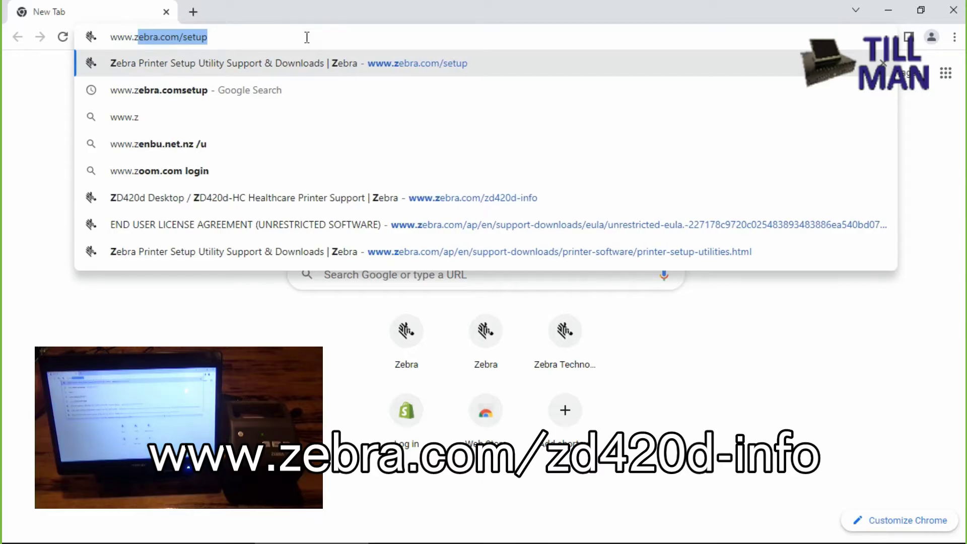
type(".")
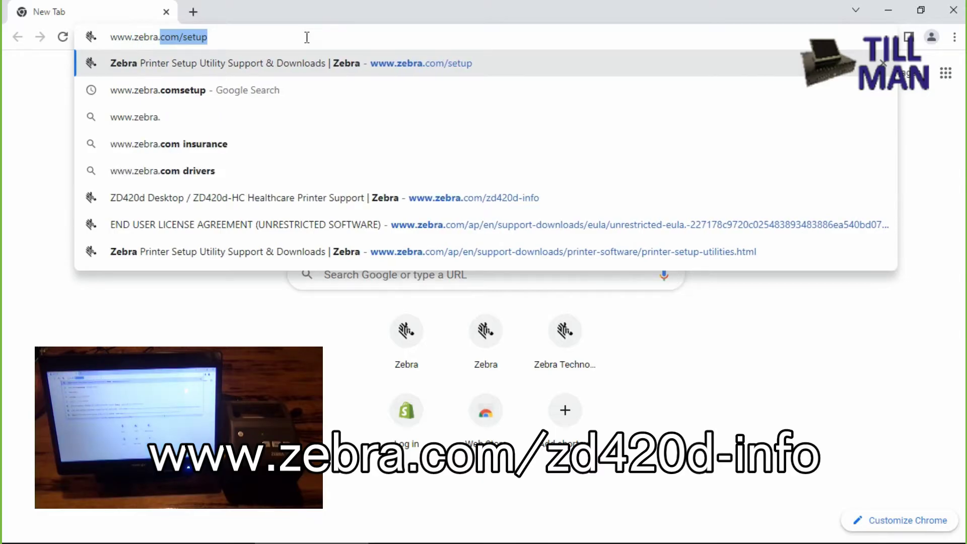
type("com/")
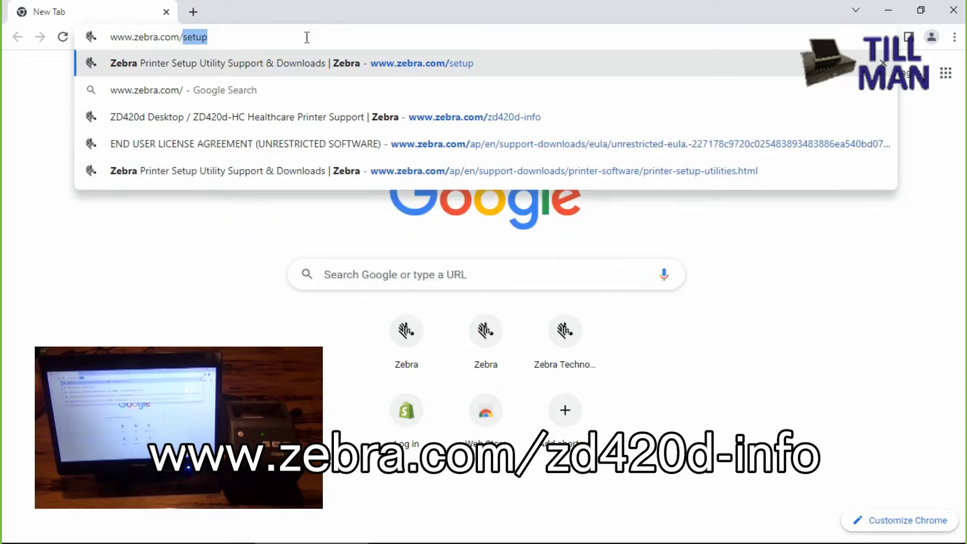
type("zd")
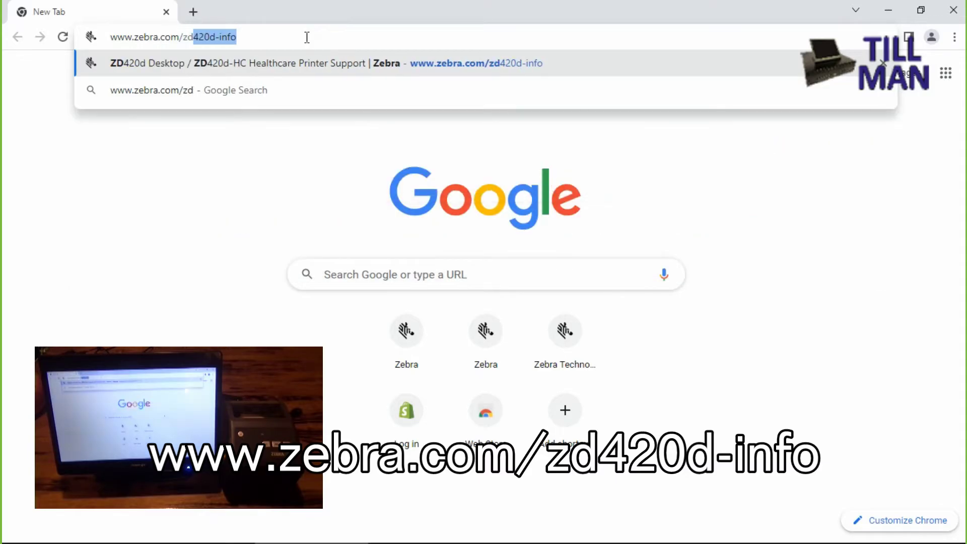
type("420")
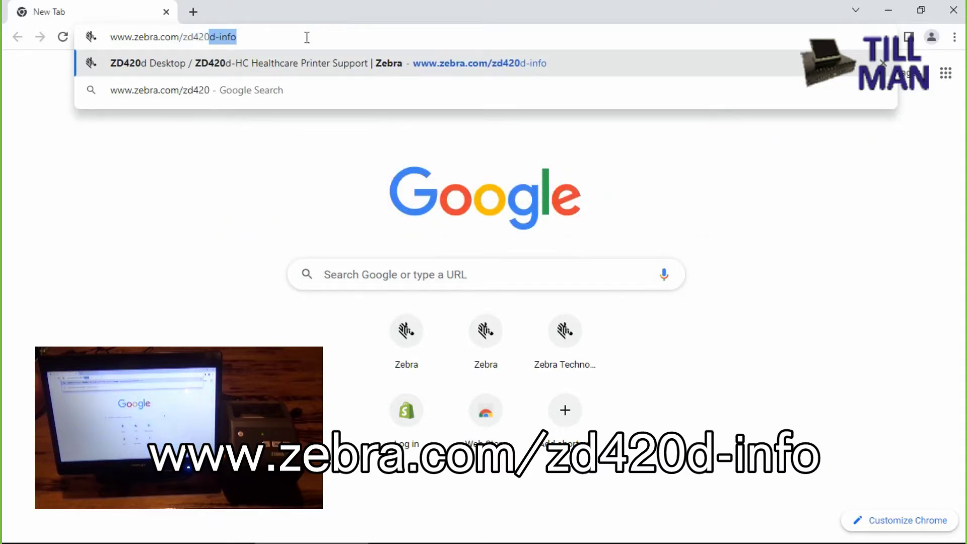
type("d-info")
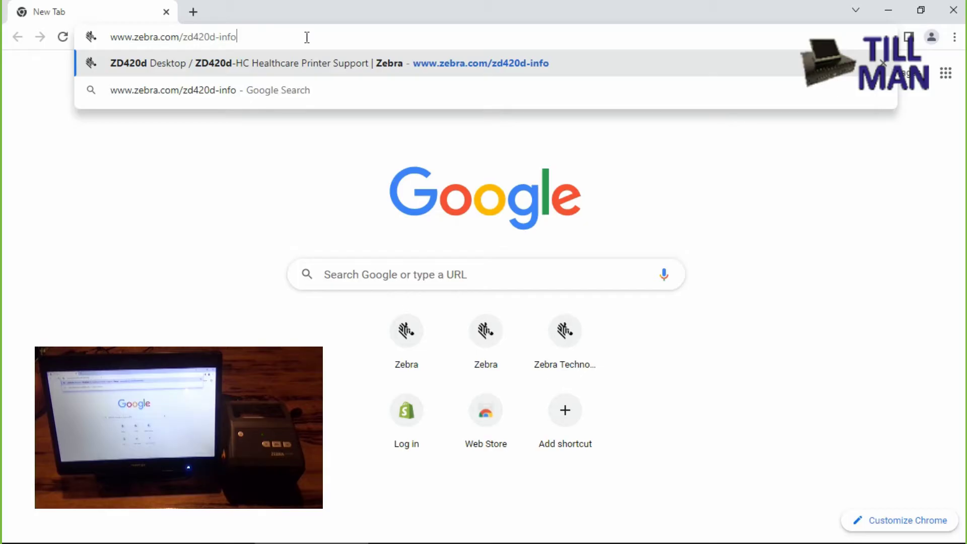
key("Return")
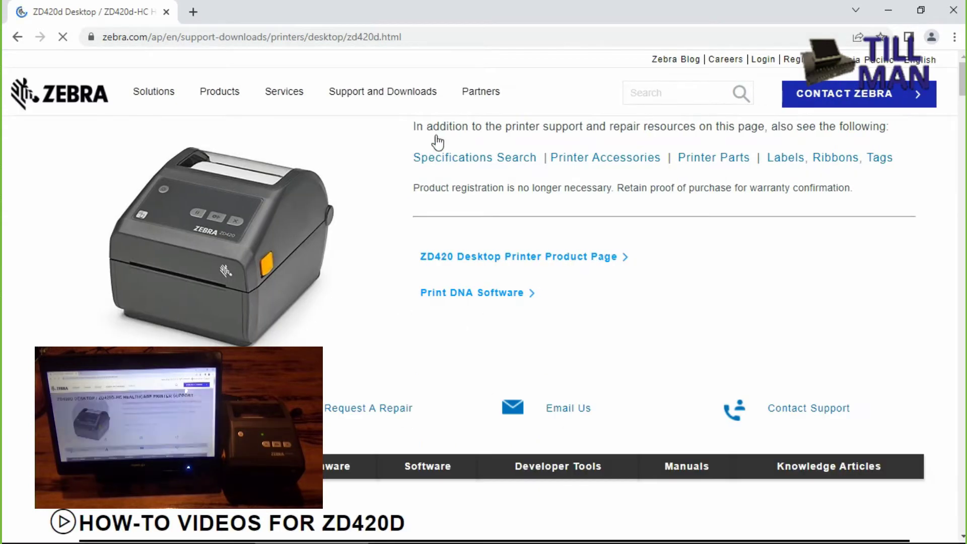
Download the 24 MB ZDesigner v.8 driver from the Drivers section, accepting the licence agreement.
mouse_move(475, 93)
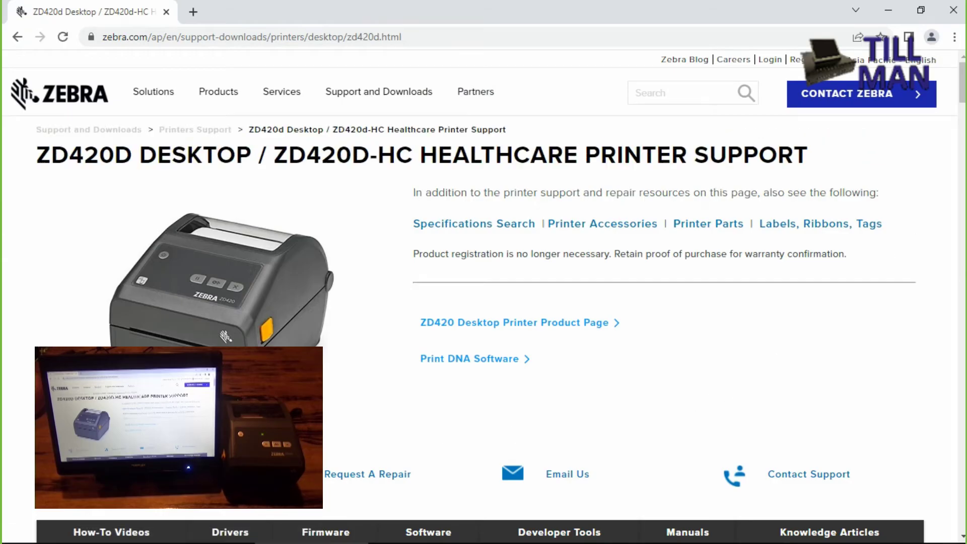
scroll(483, 302, "down", 12)
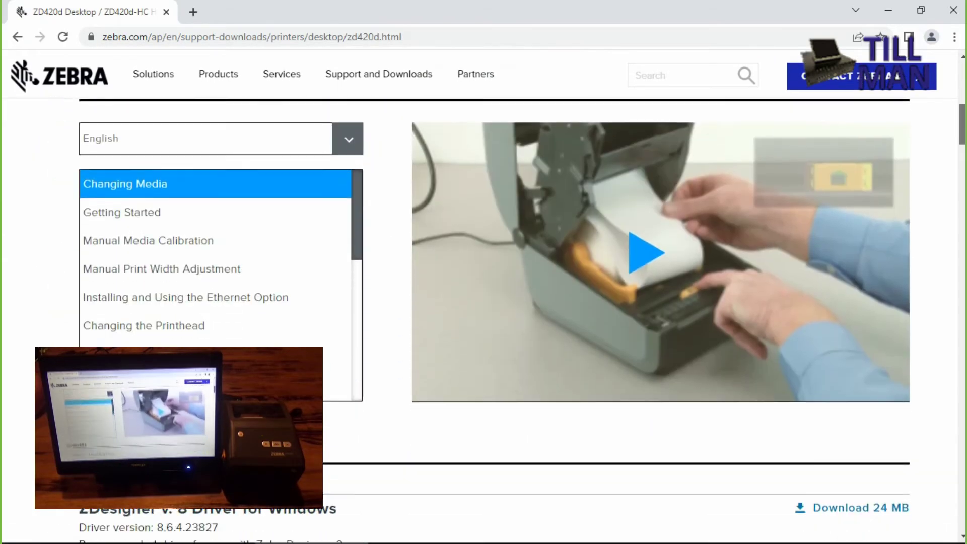
scroll(484, 302, "down", 3)
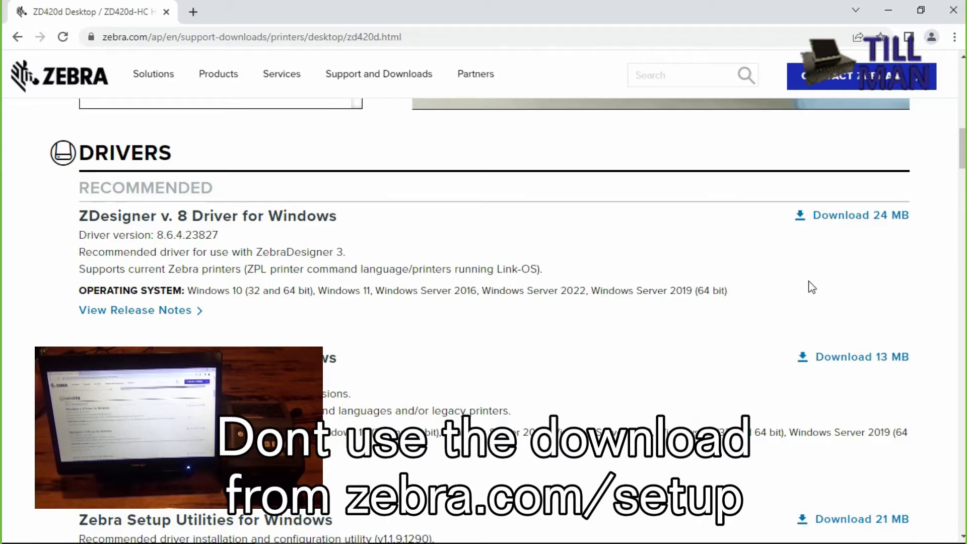
left_click(857, 217)
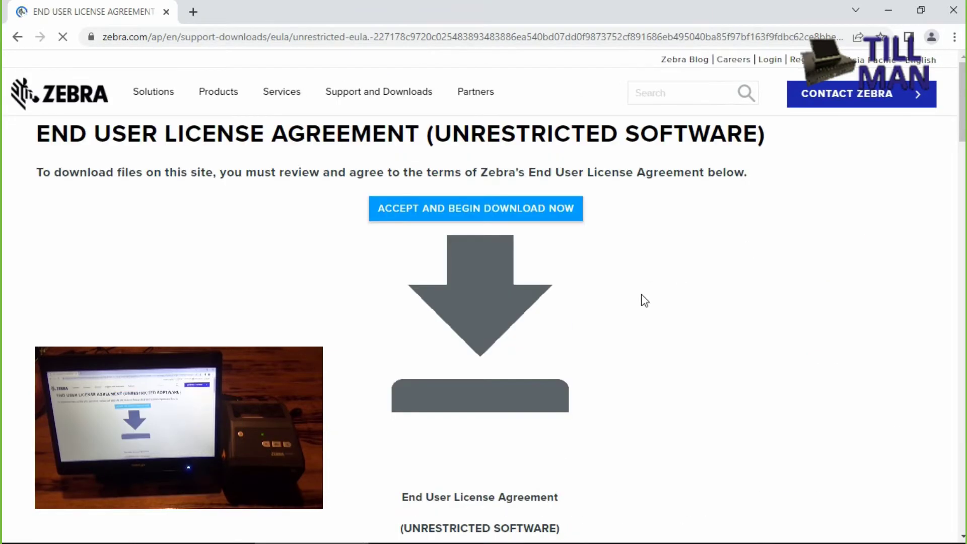
left_click(538, 217)
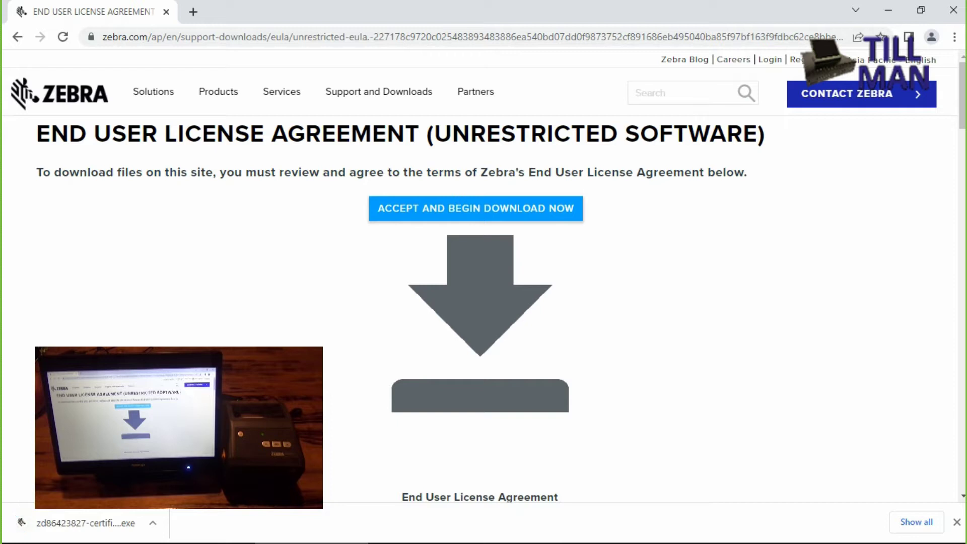
Run the downloaded installer to install ZDesigner driver 8.6.4.23827 with all finish options ticked.
left_click(86, 523)
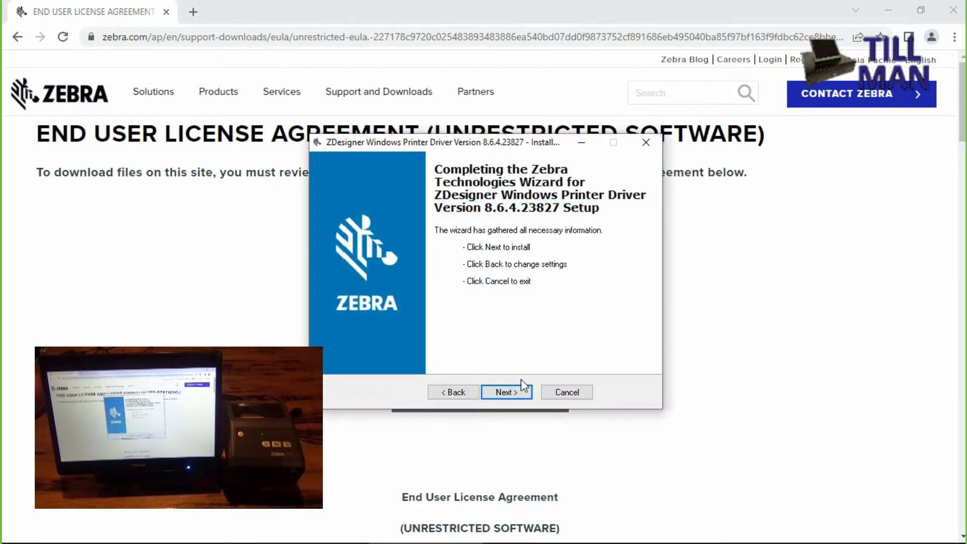
left_click(505, 394)
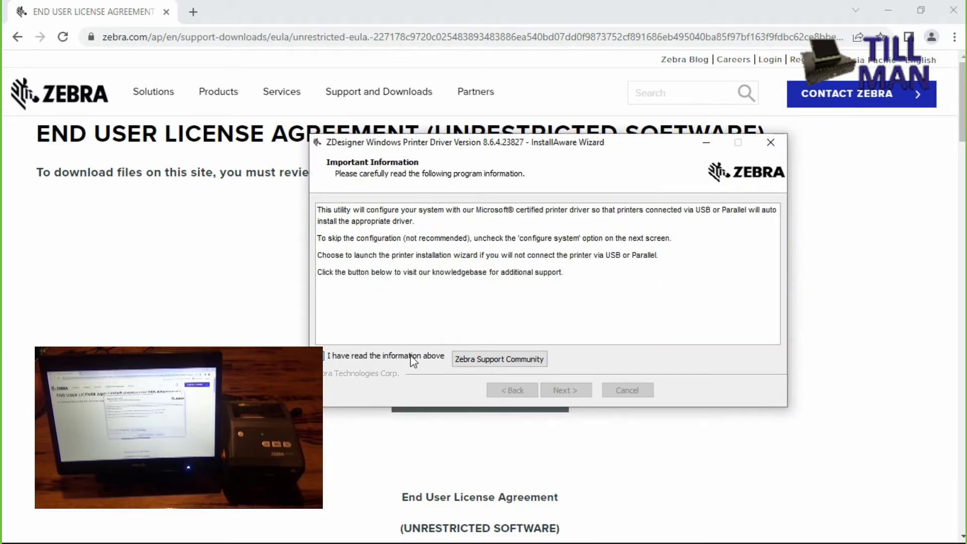
left_click(559, 391)
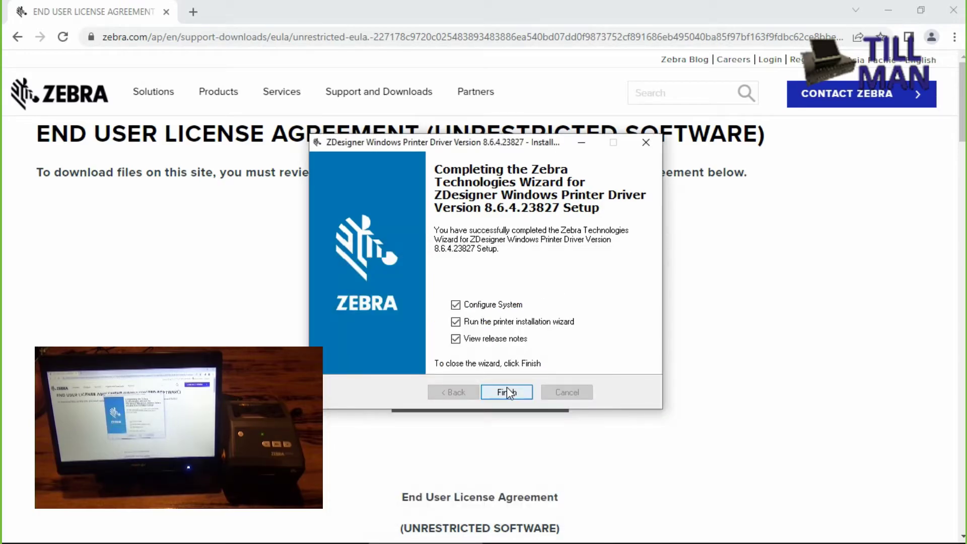
left_click(508, 390)
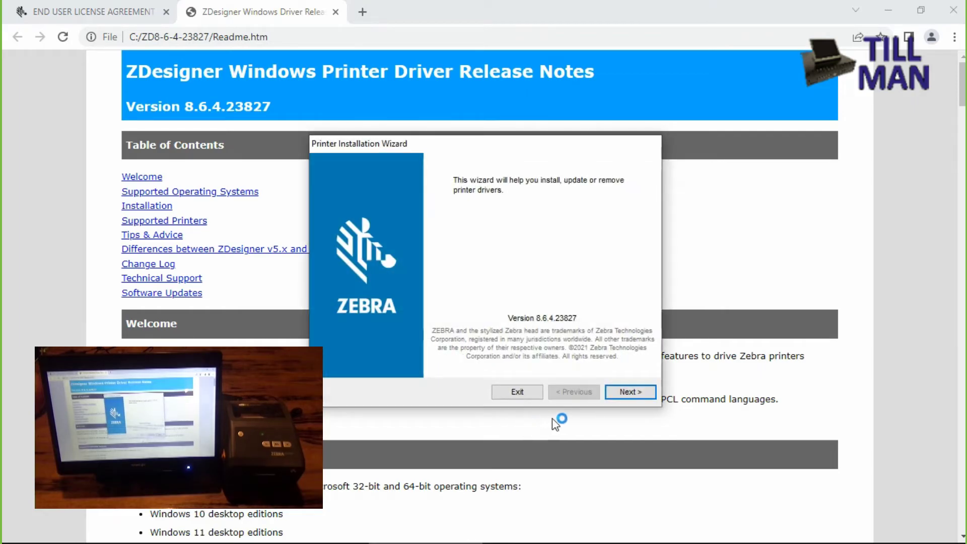
Choose Install Printer Driver, accept the licence terms, and select the USB port.
left_click(635, 391)
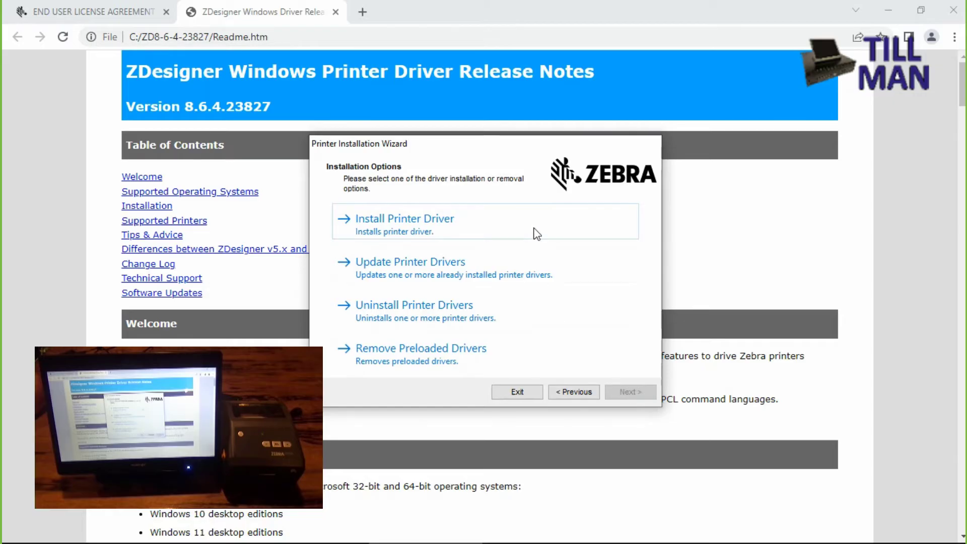
left_click(431, 222)
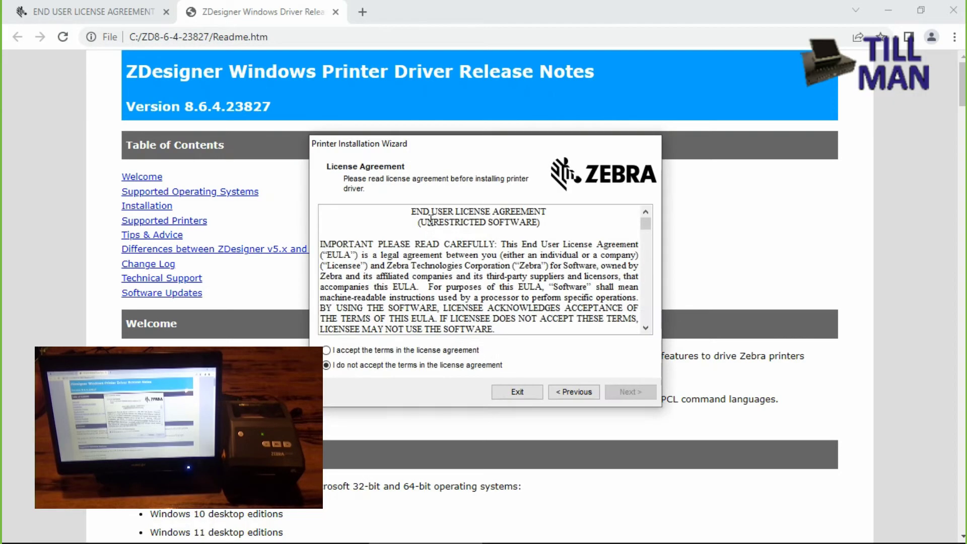
left_click(391, 351)
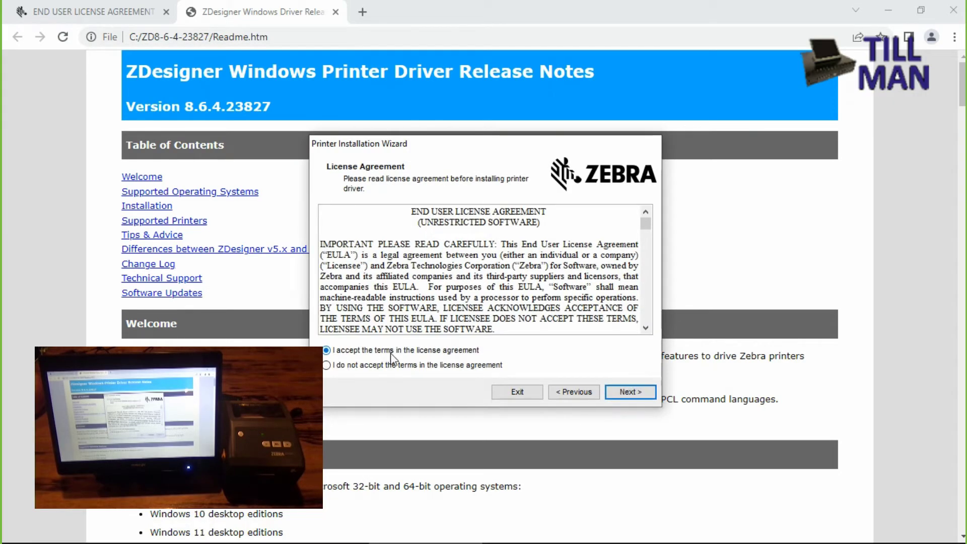
left_click(626, 395)
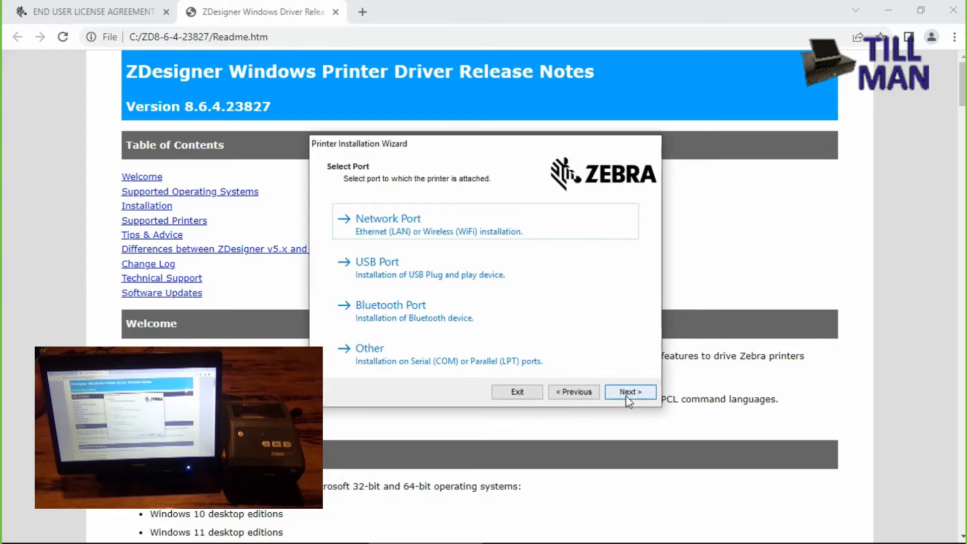
left_click(397, 262)
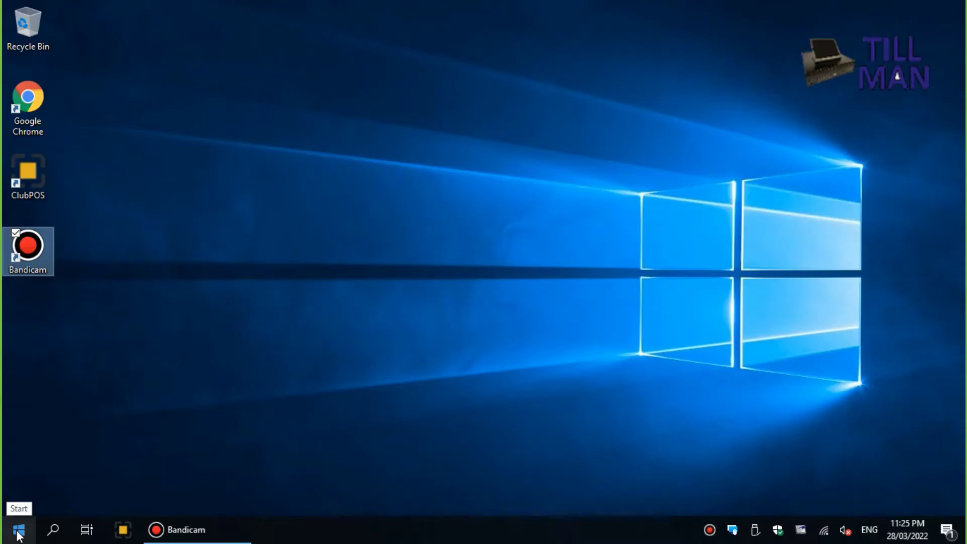
Open the ZDesigner ZD420-203dpi ZPL printer properties from Settings > Devices > Printers & scanners.
left_click(18, 532)
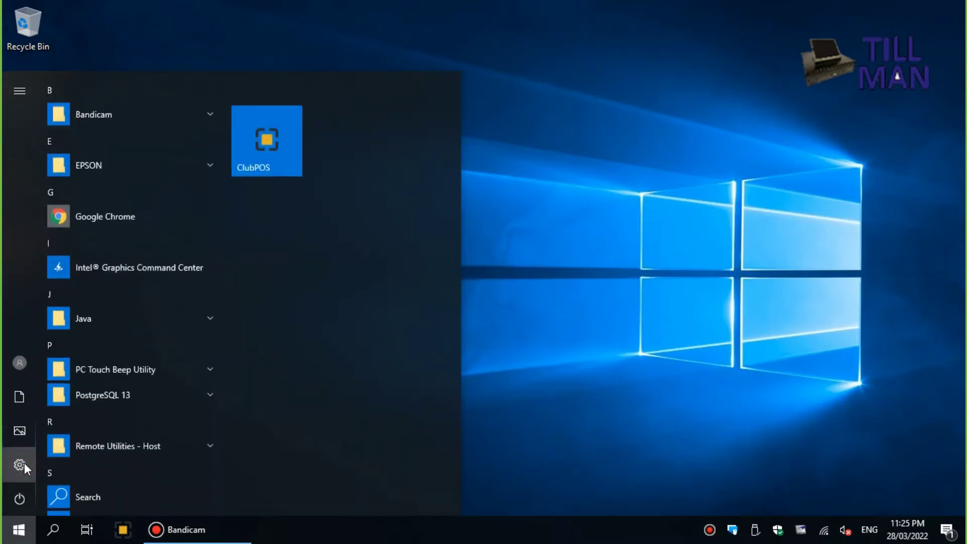
left_click(24, 463)
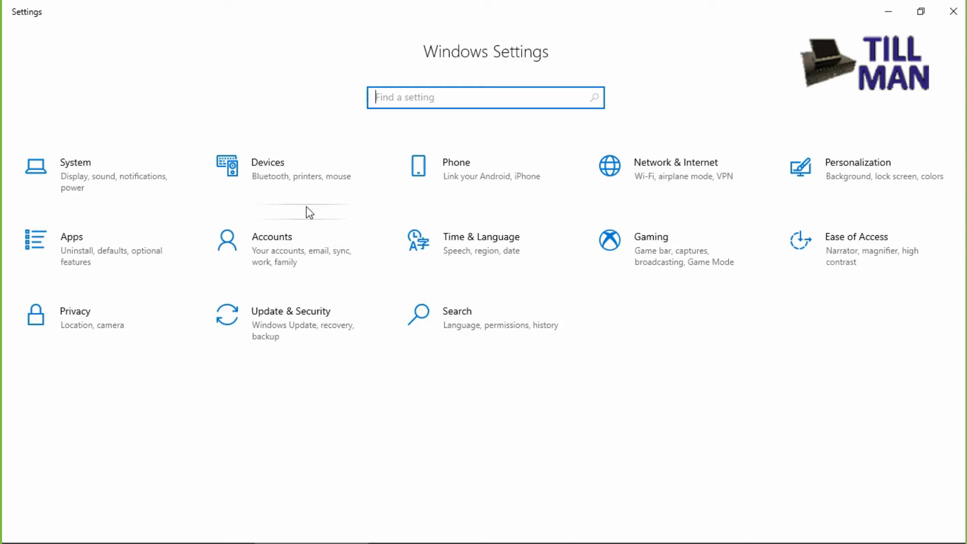
left_click(295, 172)
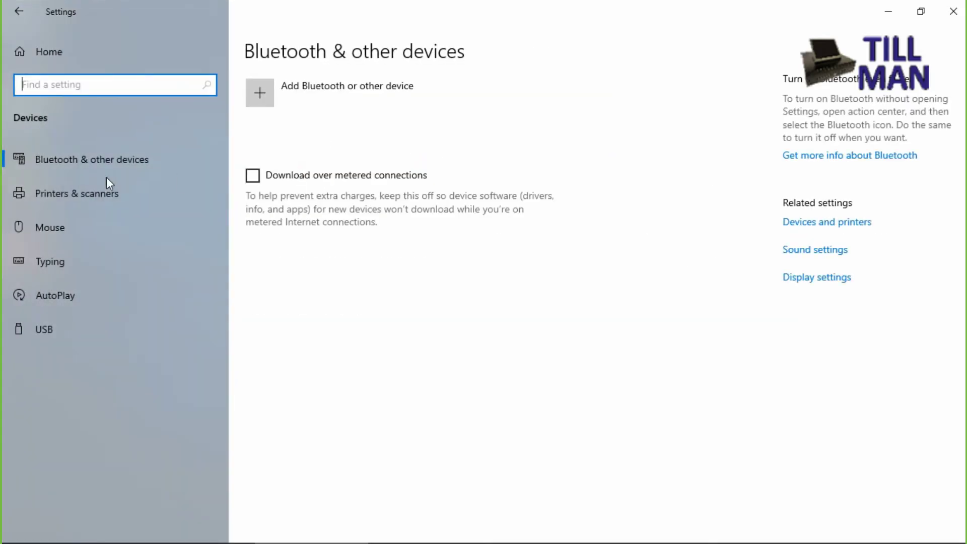
left_click(90, 186)
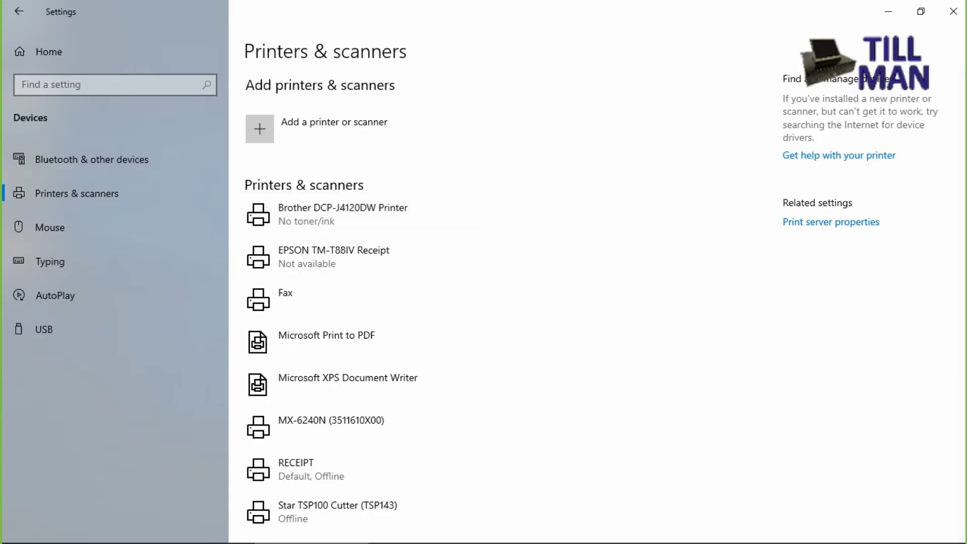
scroll(964, 284, "down", 3)
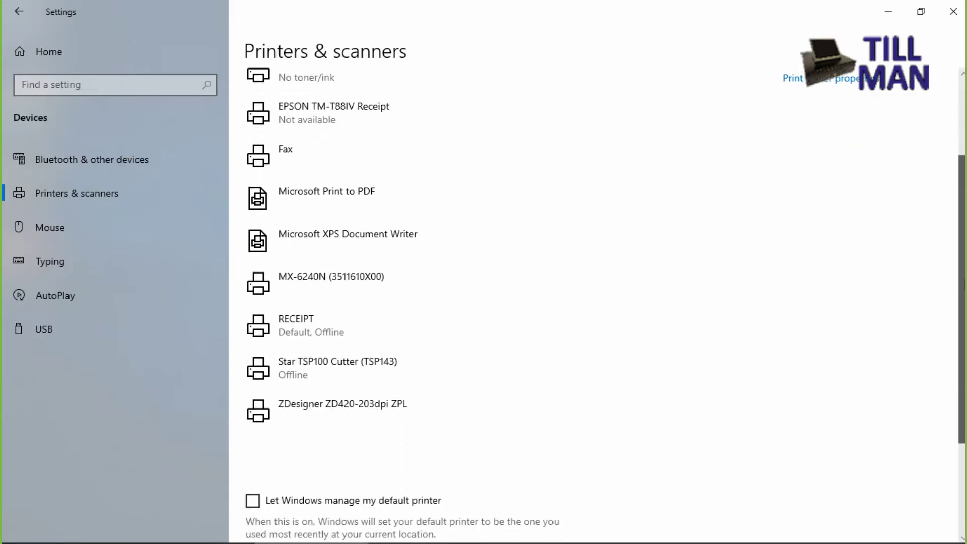
scroll(964, 285, "down", 1)
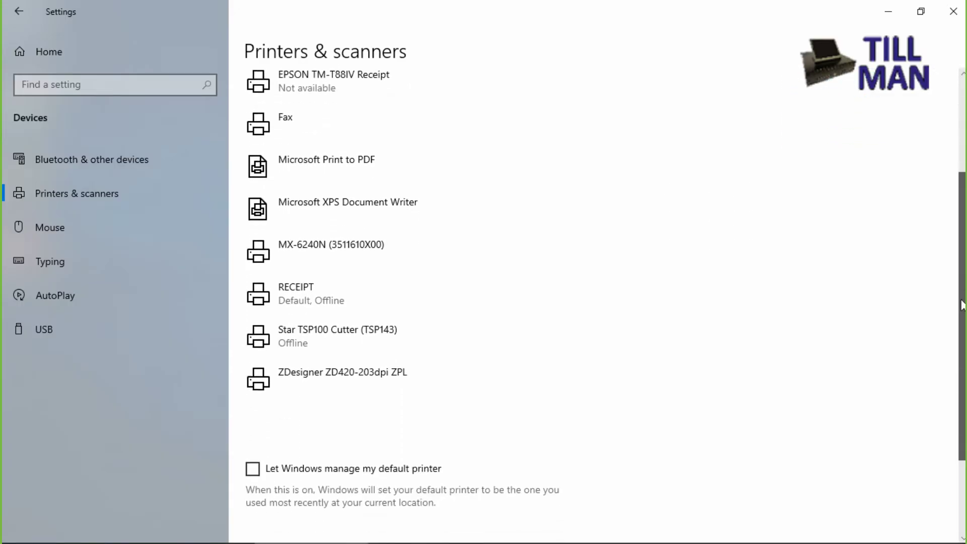
left_click(323, 368)
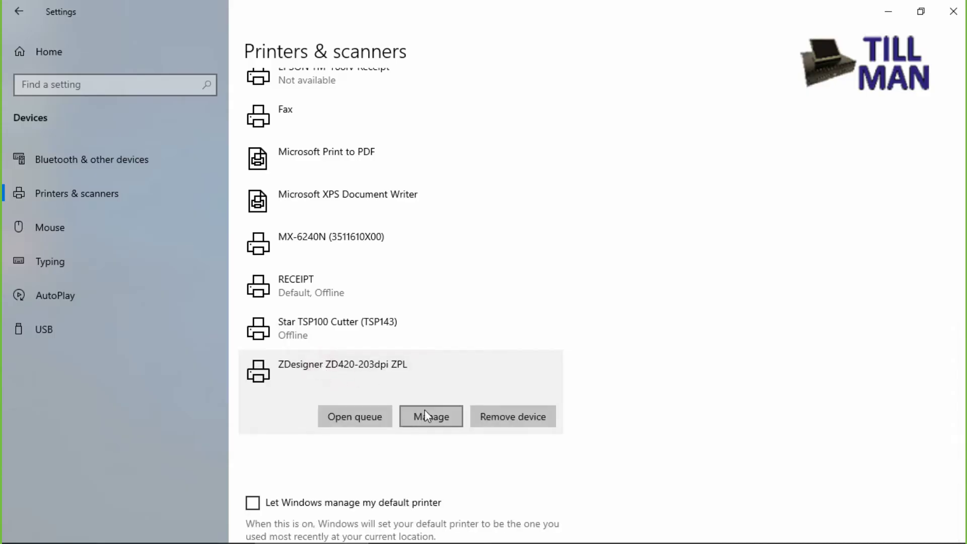
left_click(425, 410)
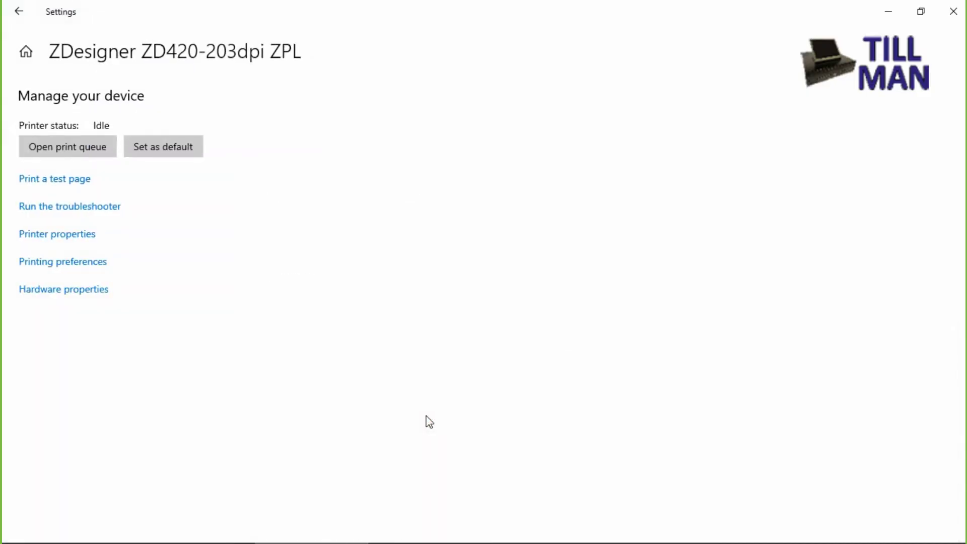
left_click(74, 235)
left_click_drag(246, 166, 503, 111)
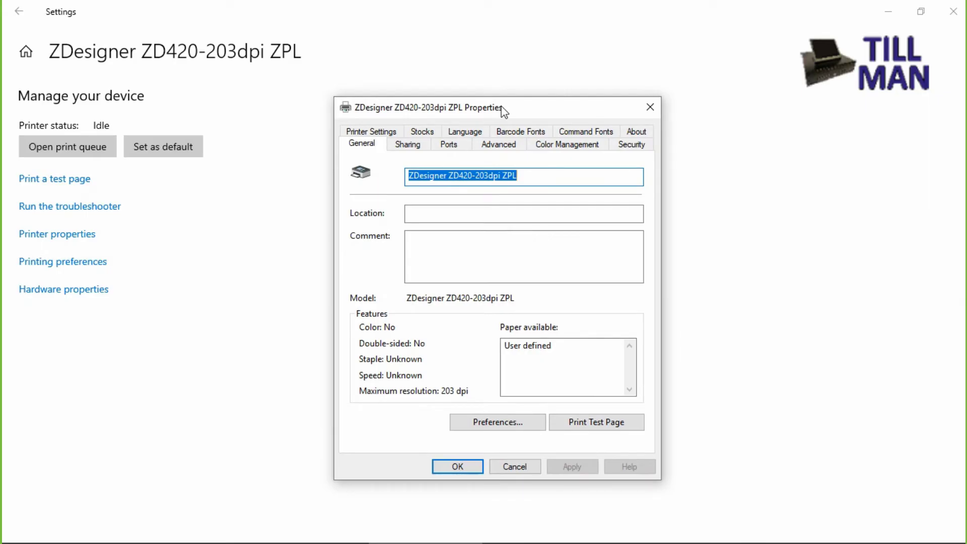
On the Stocks tab, create a Barcode Labels stock 5.10 cm wide by 2.50 cm tall.
left_click(424, 133)
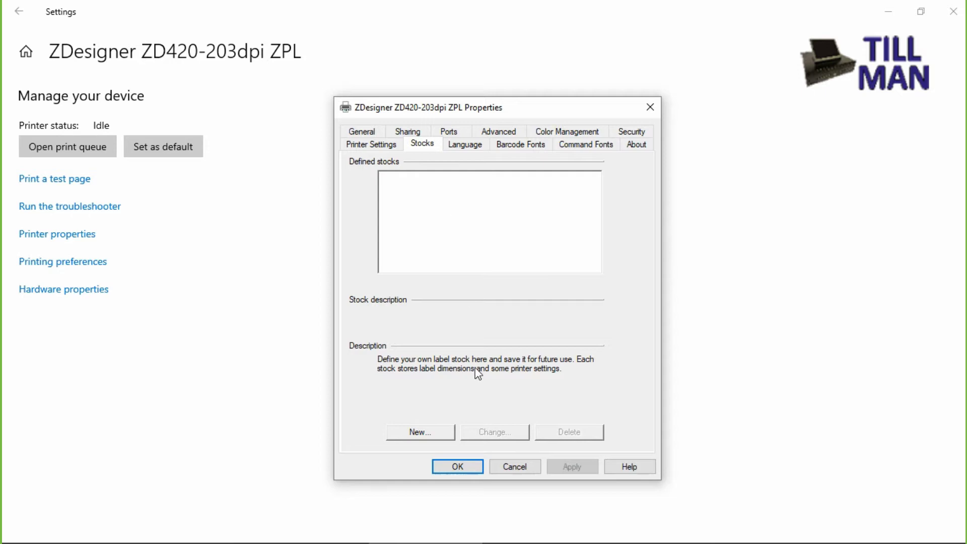
left_click(437, 433)
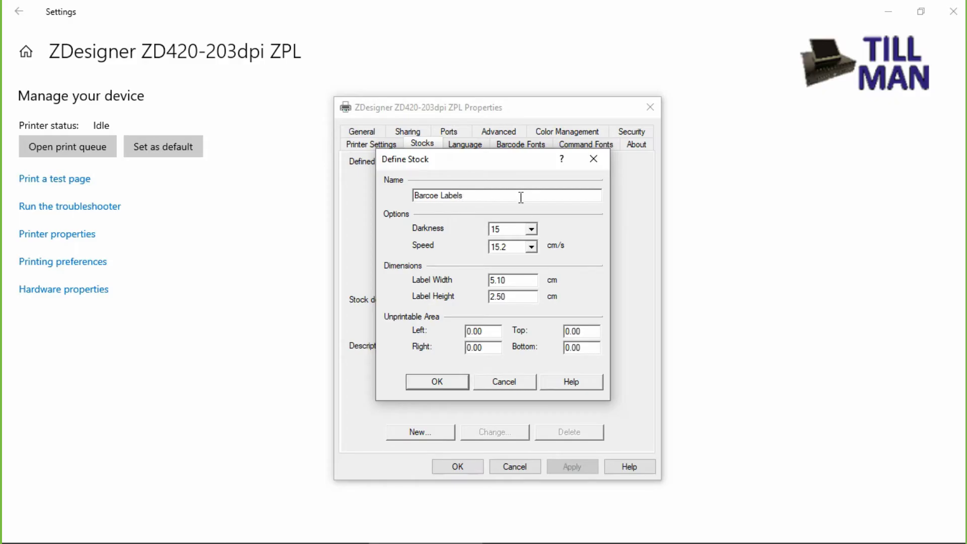
left_click(433, 195)
type("d")
left_click(514, 278)
left_click(506, 278)
left_click(506, 298)
double_click(492, 297)
type("2")
left_click(598, 289)
left_click(446, 380)
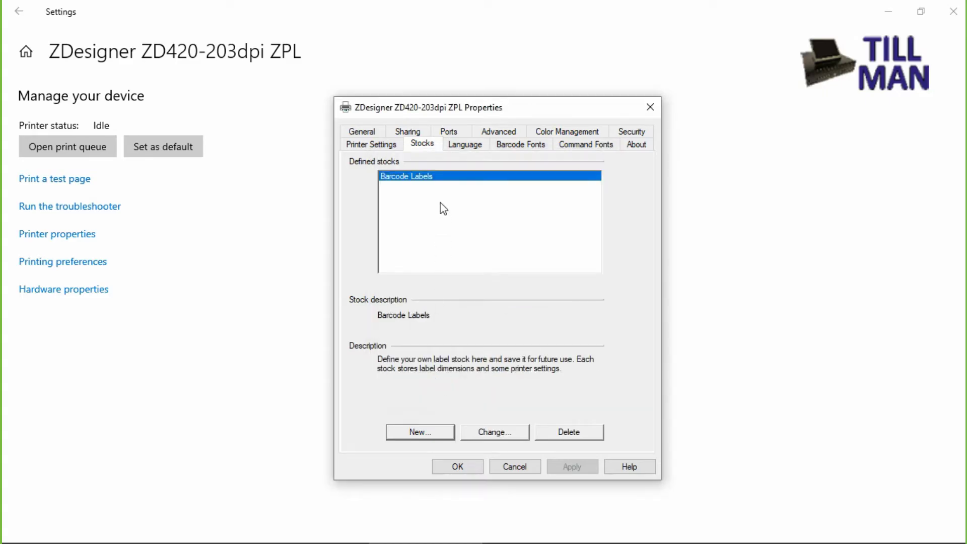
Add a 10.40 × 15.9 cm Shipping Labels stock, then select Barcode Labels and save the properties.
left_click(431, 433)
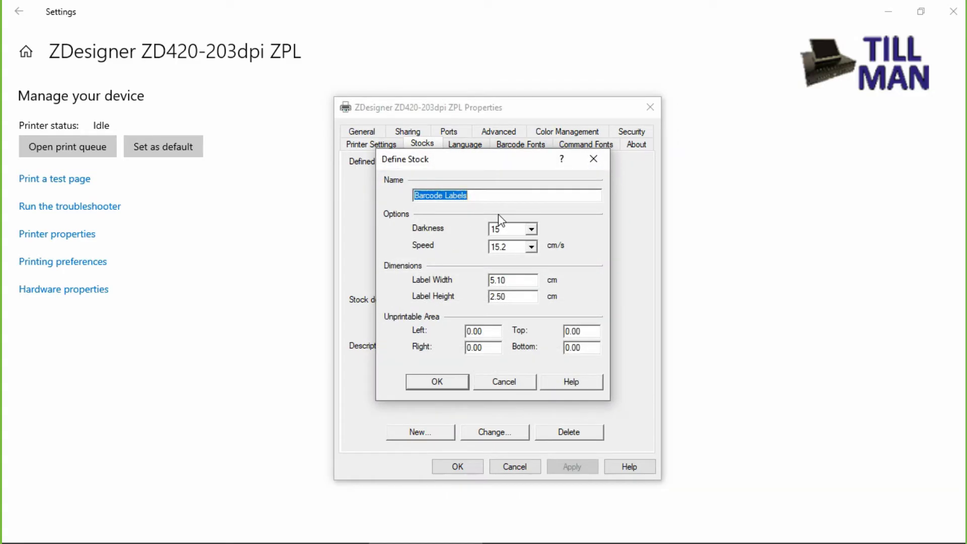
type("Shipping")
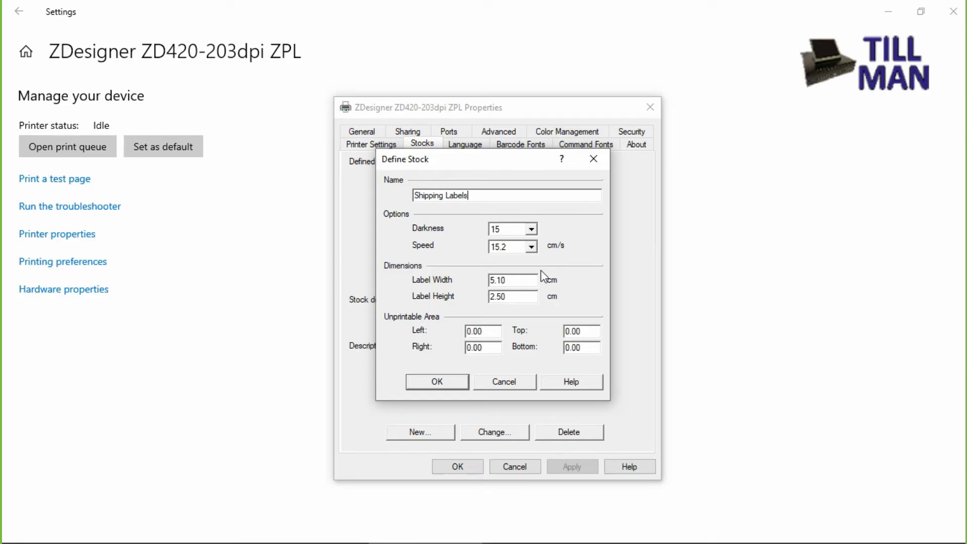
left_click_drag(525, 280, 474, 280)
type("10.4")
key("Tab")
type("1")
left_click(437, 381)
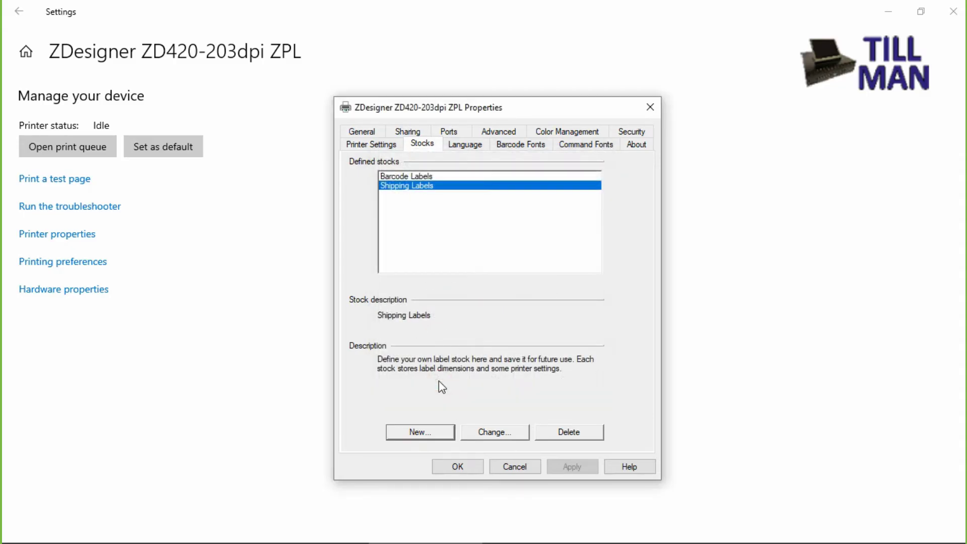
left_click(435, 177)
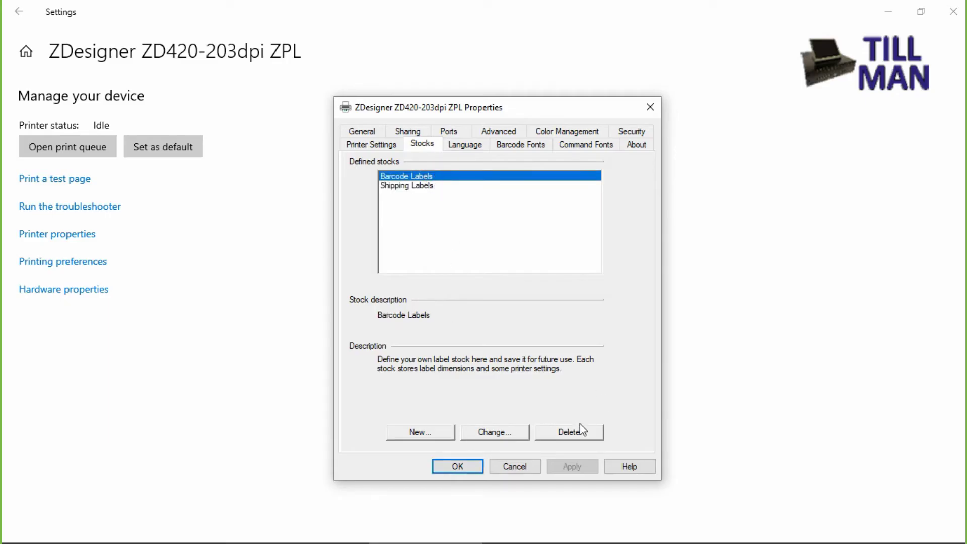
left_click(461, 471)
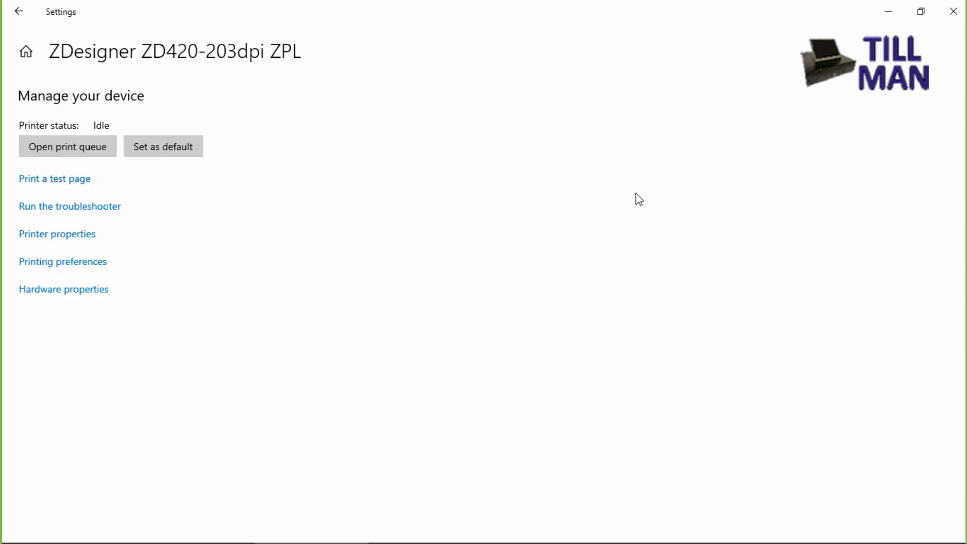
Close the Settings window and launch Google Chrome from the desktop.
left_click(952, 14)
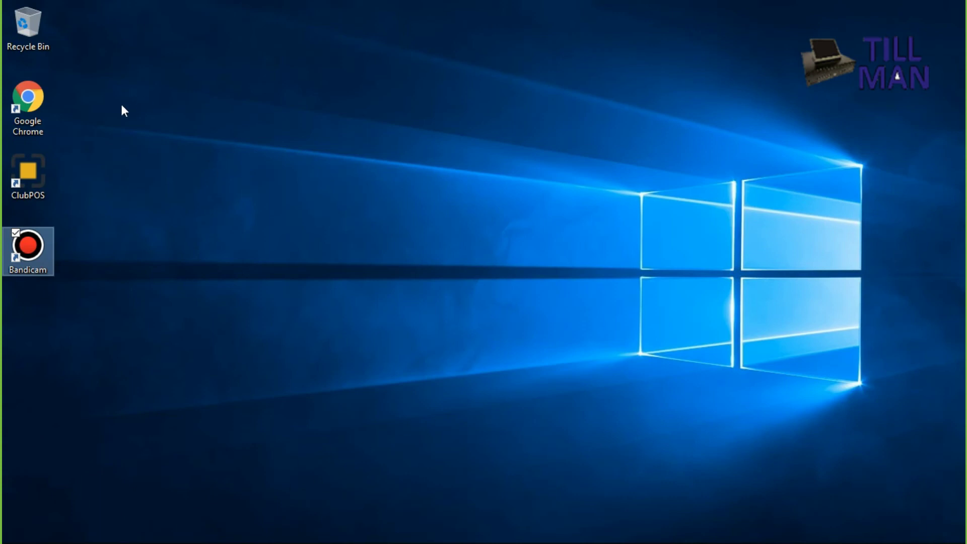
left_click(32, 109)
double_click(32, 109)
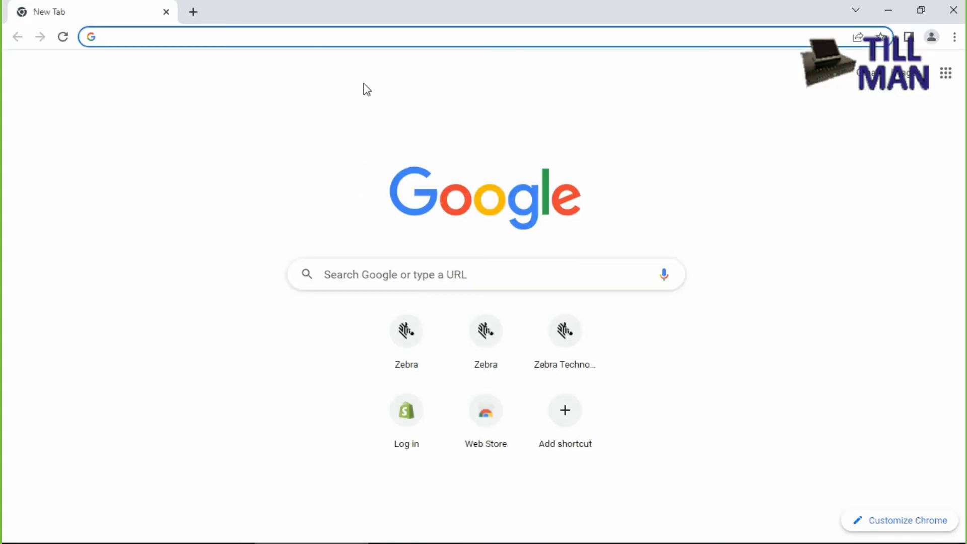
Load tillman.co.nz/admin, removing the stray z's from the typed address.
left_click(366, 36)
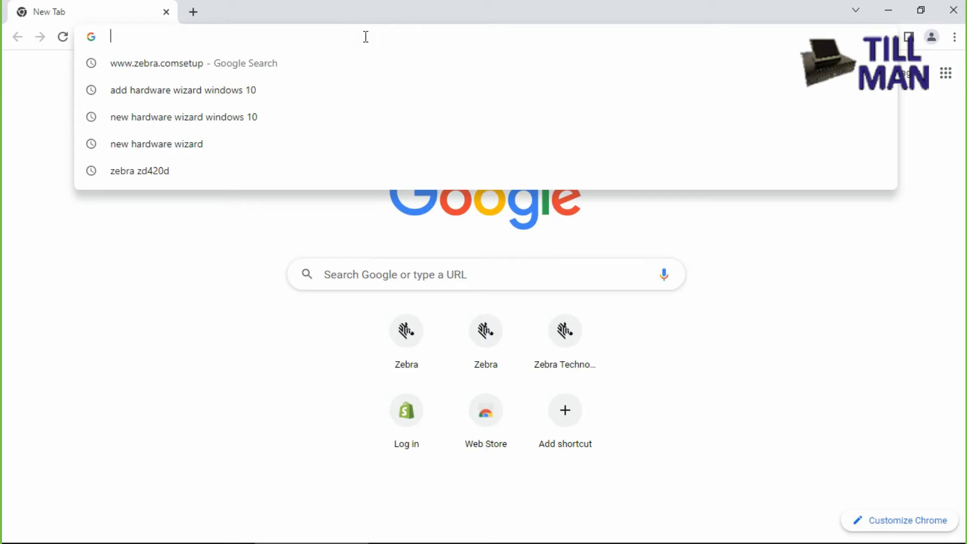
type("tillm")
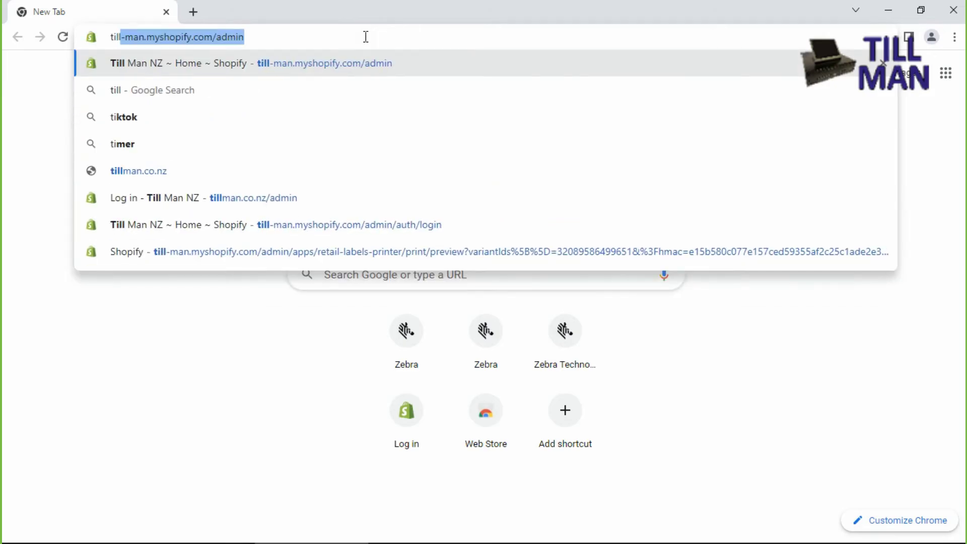
type("an")
key("BackSpace")
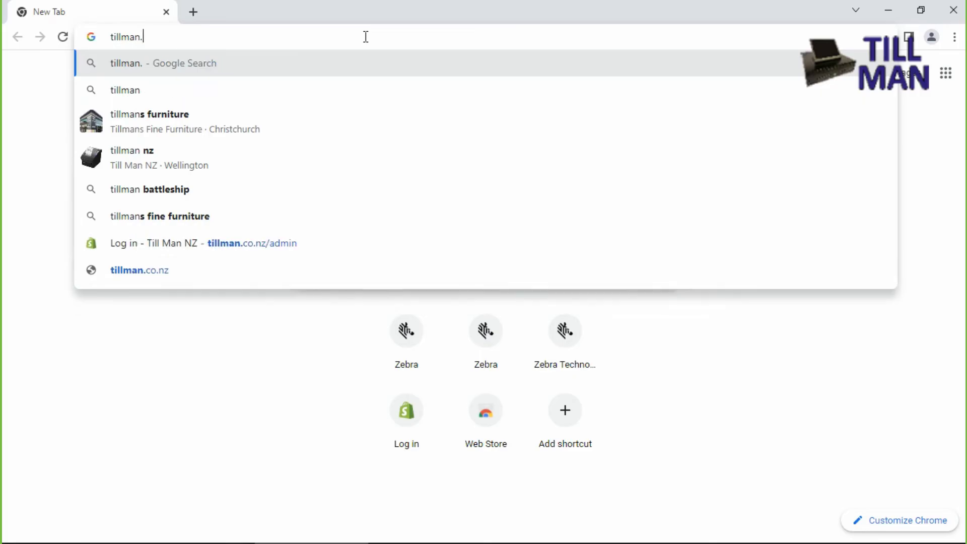
type(".co.n")
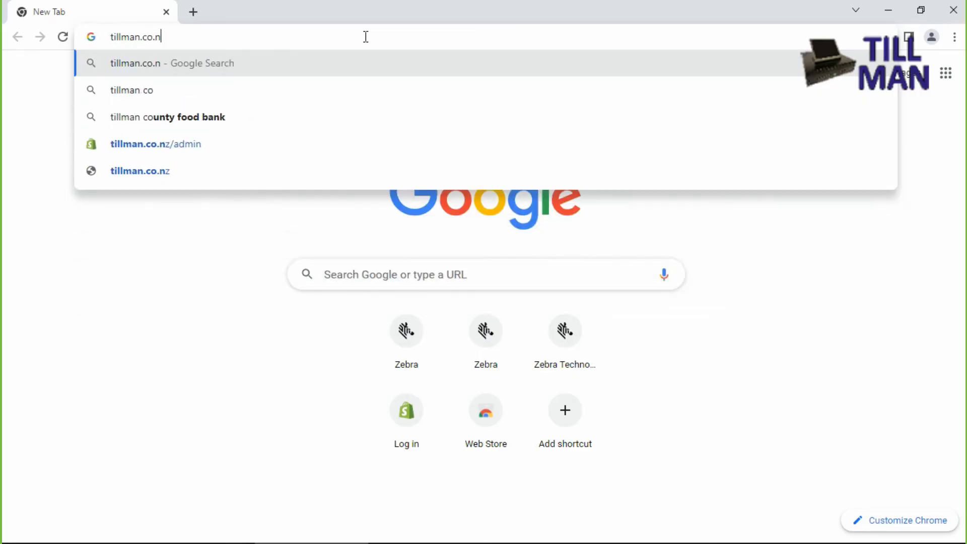
type("zzzzzzzzzzzzzzzzzzzzzzzzzzzzzz")
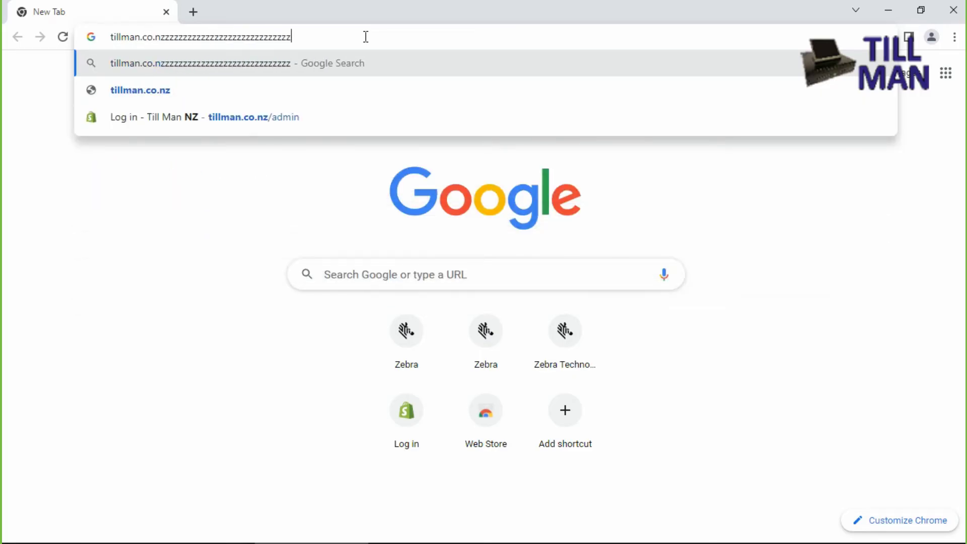
type("zzzzzzzzzzzzzzzzzzzzzzz z")
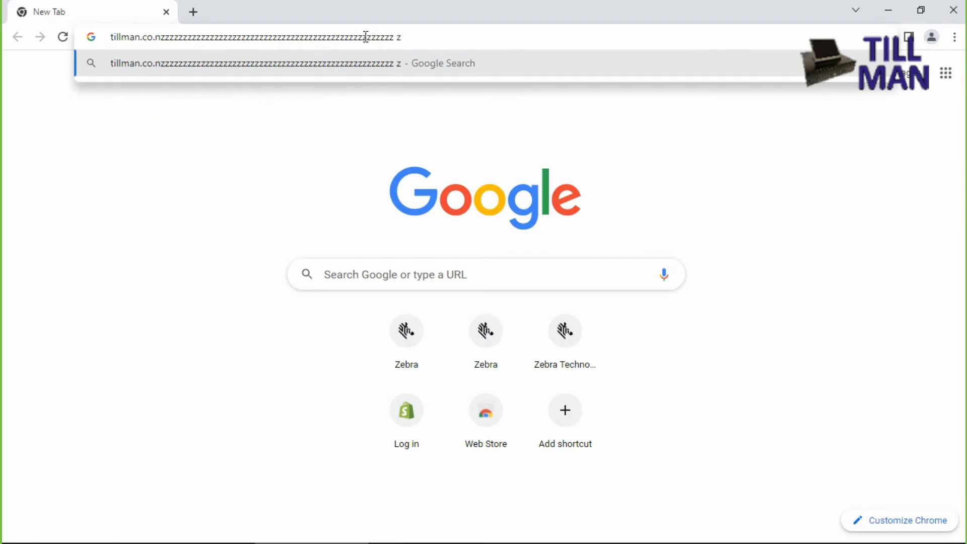
key("BackSpace")
key("BackSpace")
key("BackSpace")
key("BackSpace")
key("BackSpace")
key("BackSpace")
key("BackSpace")
key("BackSpace")
key("BackSpace")
key("BackSpace")
key("BackSpace")
key("BackSpace")
key("BackSpace")
key("BackSpace")
key("BackSpace")
key("BackSpace")
key("BackSpace")
key("BackSpace")
key("BackSpace")
key("BackSpace")
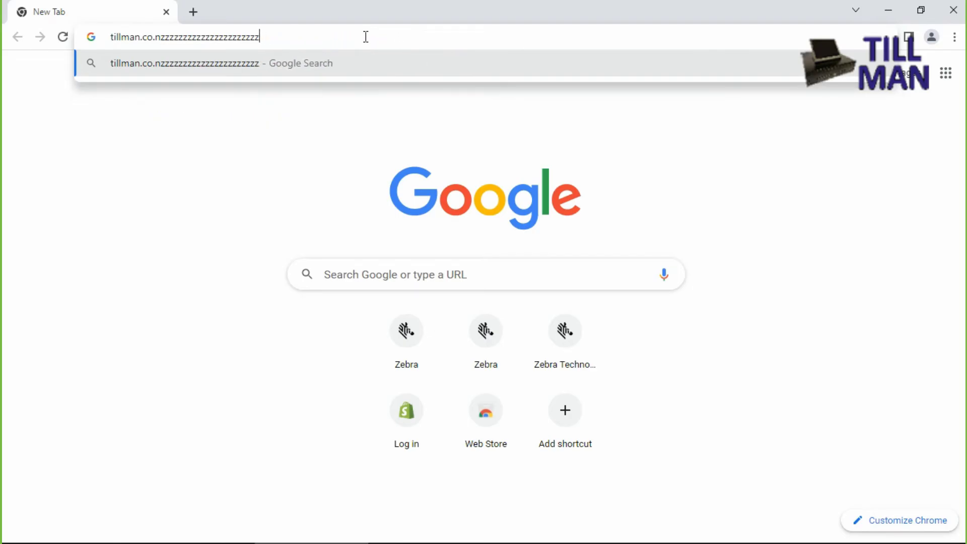
key("BackSpace")
key("BackSpace")
key("BackSpace")
key("BackSpace")
key("BackSpace")
key("BackSpace")
key("BackSpace")
key("BackSpace")
key("BackSpace")
key("BackSpace")
key("BackSpace")
key("BackSpace")
key("BackSpace")
key("BackSpace")
key("BackSpace")
key("BackSpace")
key("BackSpace")
key("BackSpace")
key("BackSpace")
key("BackSpace")
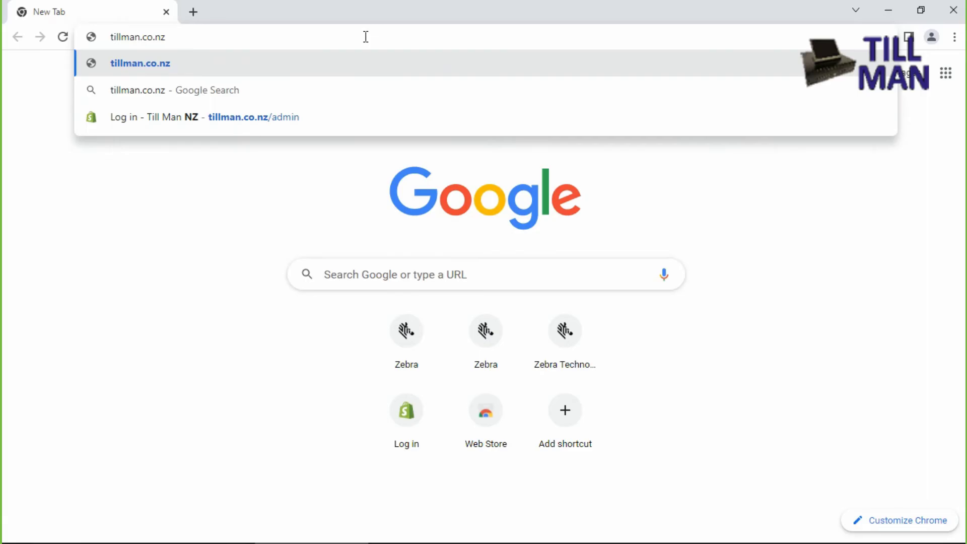
type("/admi")
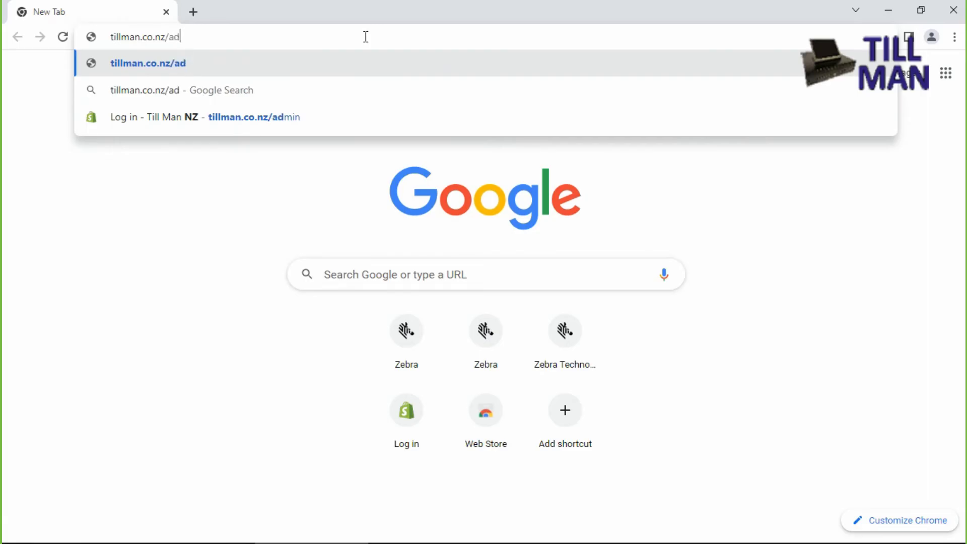
type("n")
key("Return")
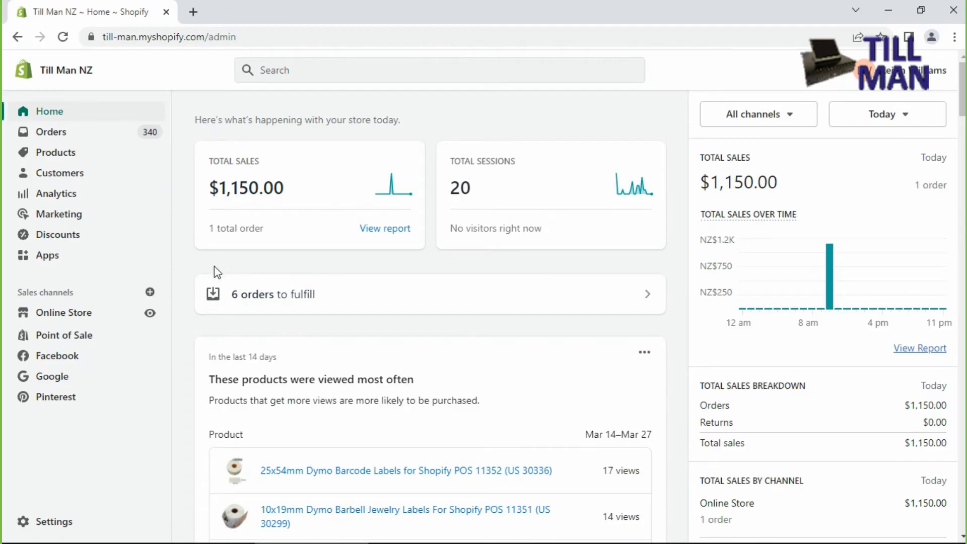
Open the Retail Barcode Labels app from Shopify's installed Apps list.
left_click(48, 258)
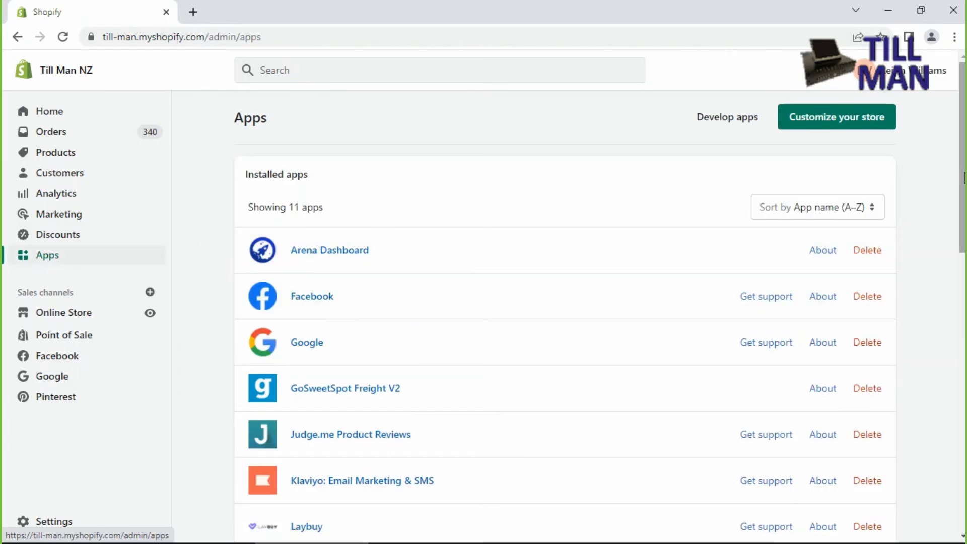
left_click_drag(963, 177, 963, 293)
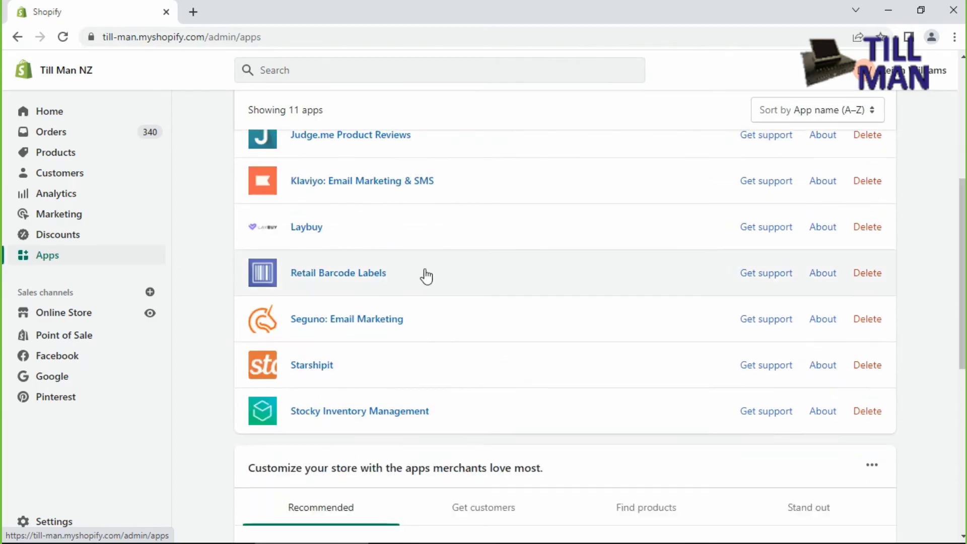
left_click(381, 275)
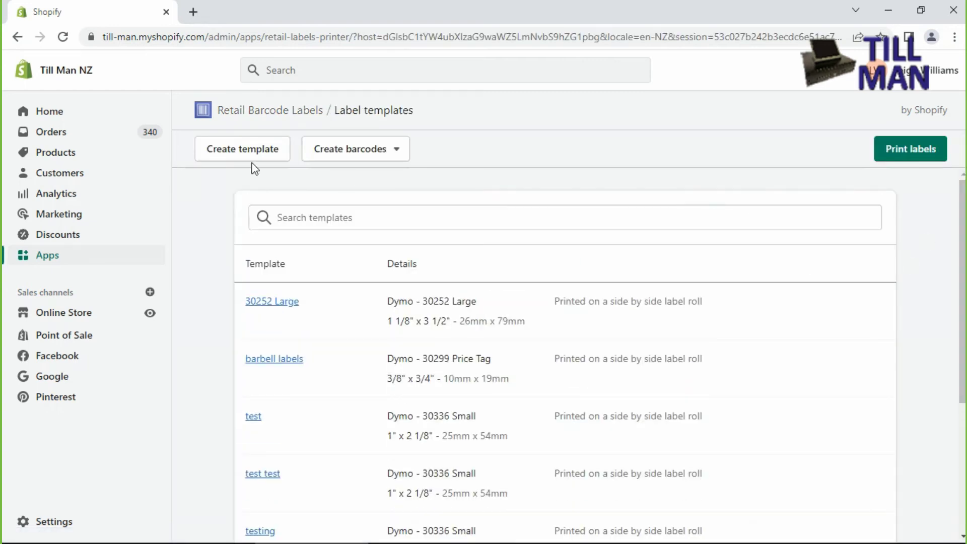
left_click(238, 155)
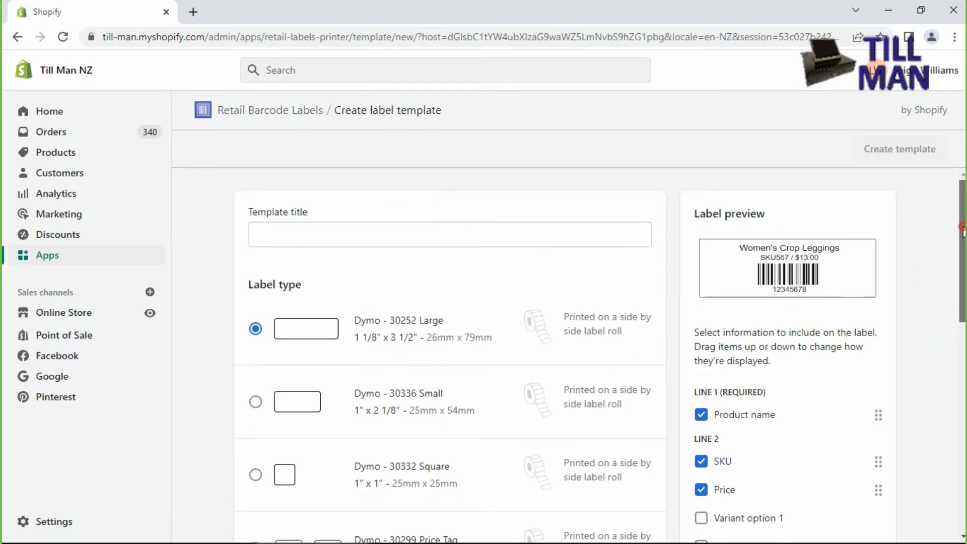
left_click_drag(960, 232, 960, 386)
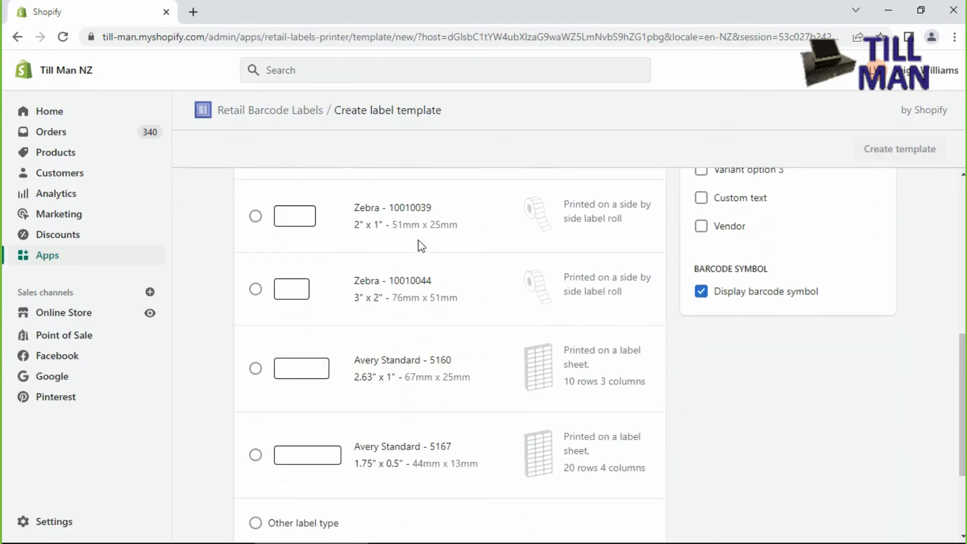
left_click(255, 216)
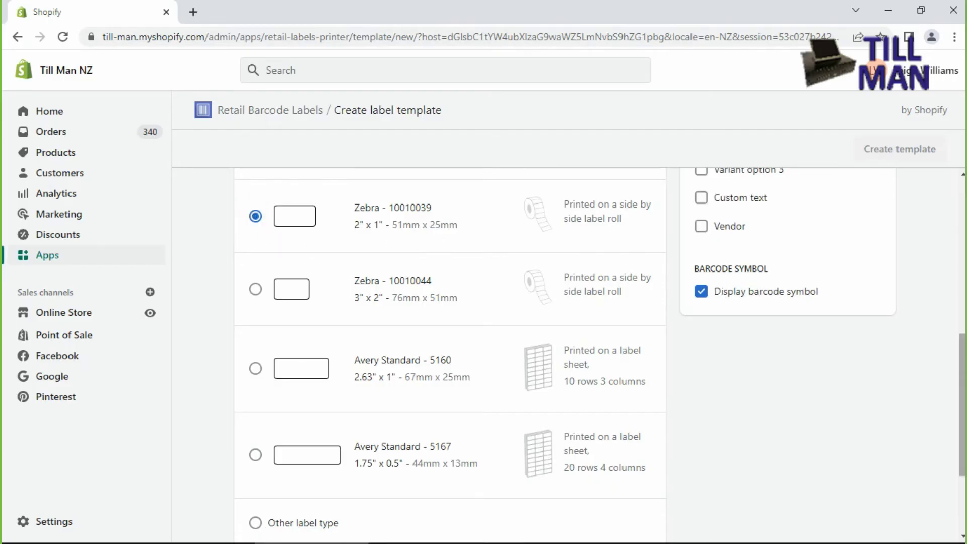
left_click_drag(963, 417, 963, 278)
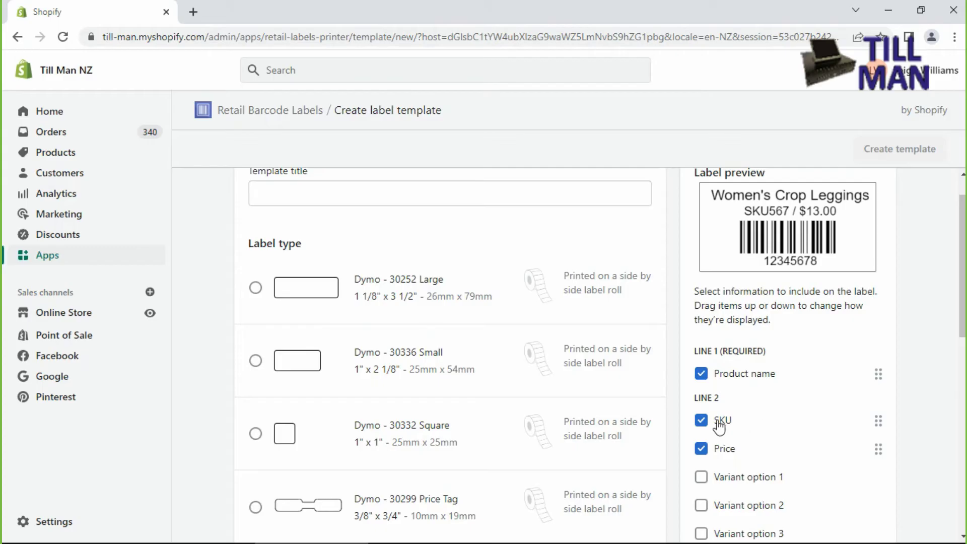
left_click(702, 420)
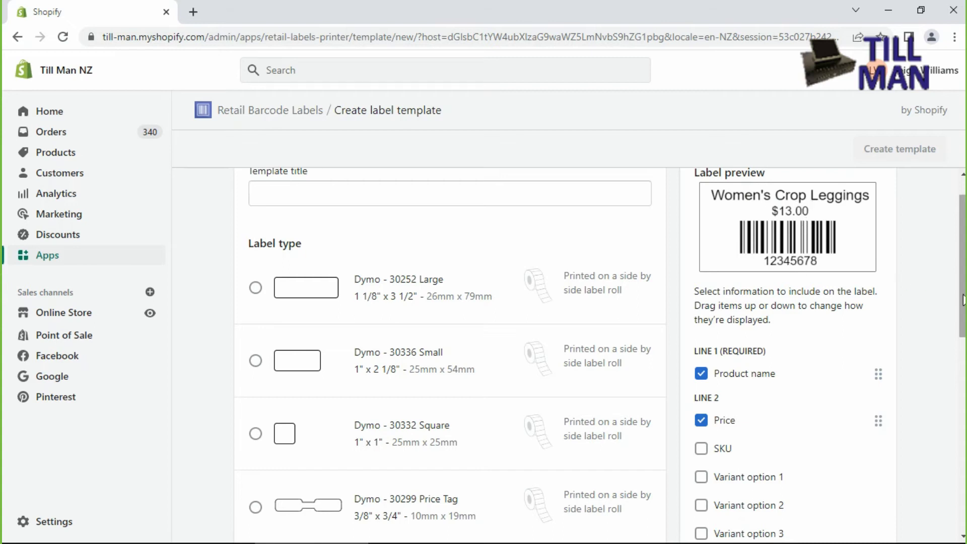
scroll(962, 299, "up", 1)
scroll(962, 300, "down", 5)
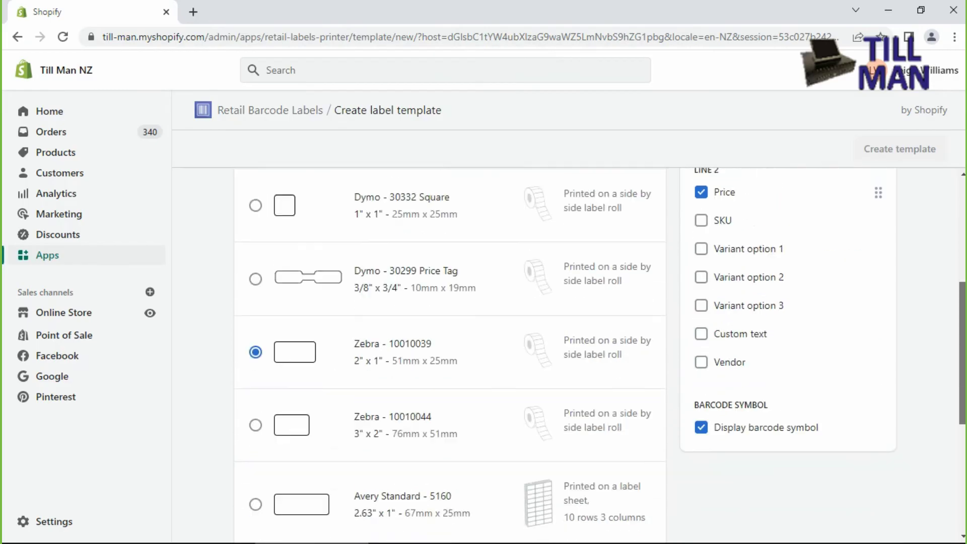
scroll(599, 353, "down", 4)
scroll(599, 352, "up", 10)
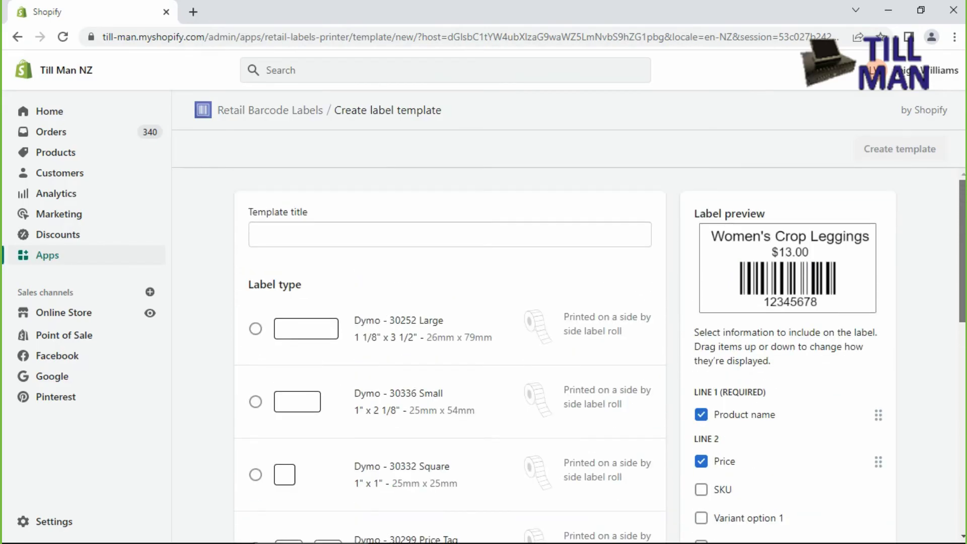
Enter zebra5125 as the template title.
left_click(487, 230)
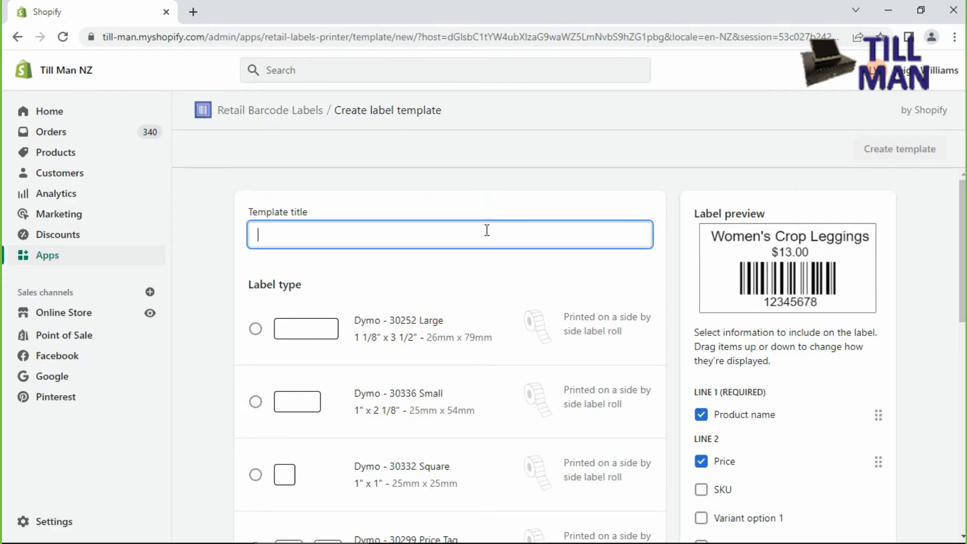
type("ti")
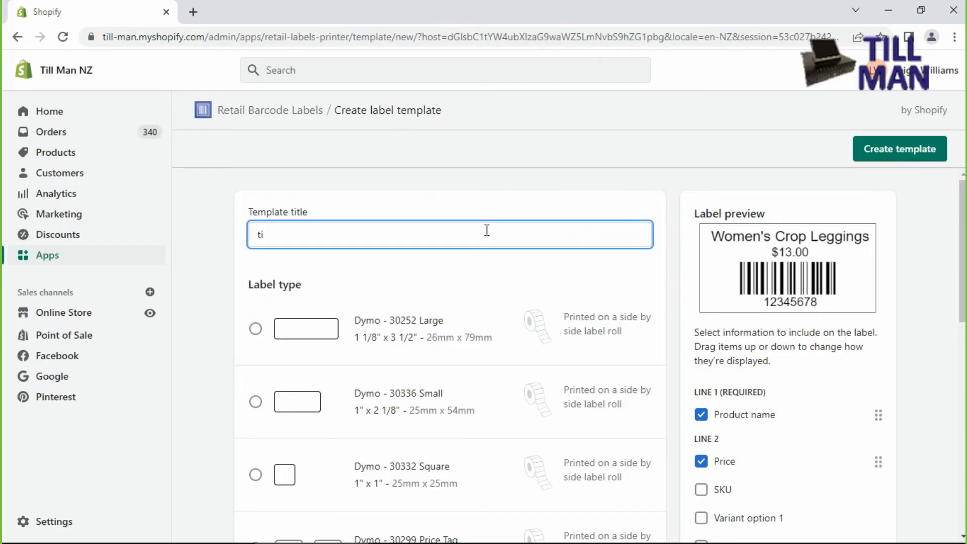
key("BackSpace")
key("BackSpace")
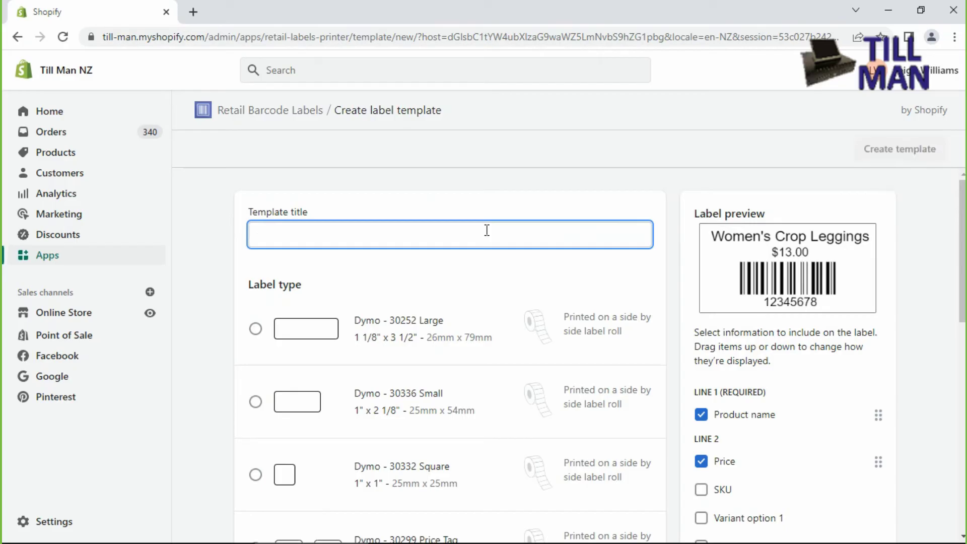
type("zebra5125")
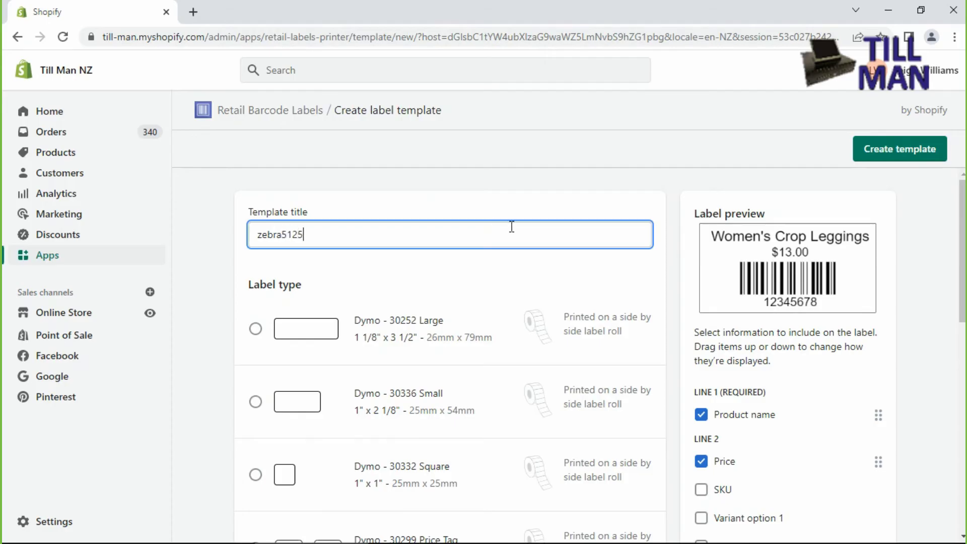
Save the new zebra5125 label template.
left_click(881, 151)
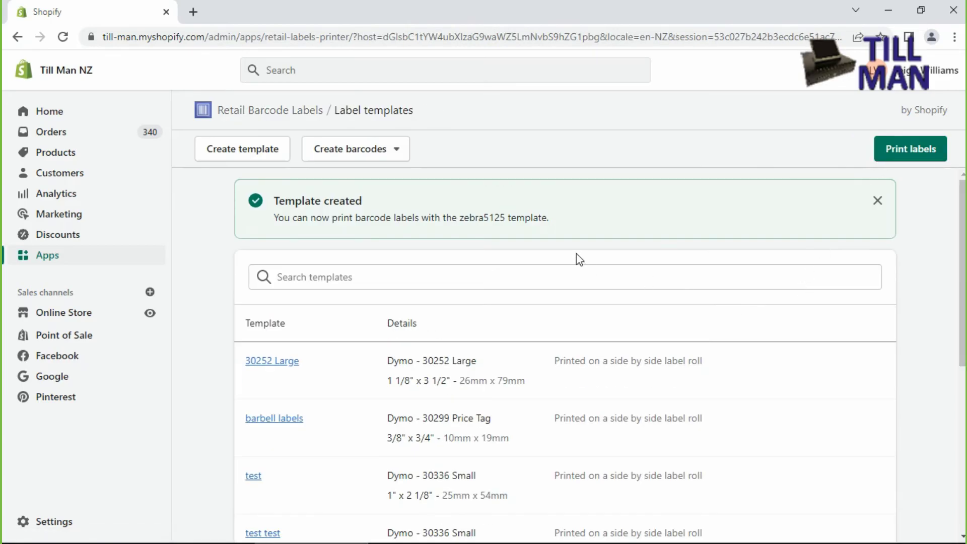
left_click_drag(962, 252, 932, 424)
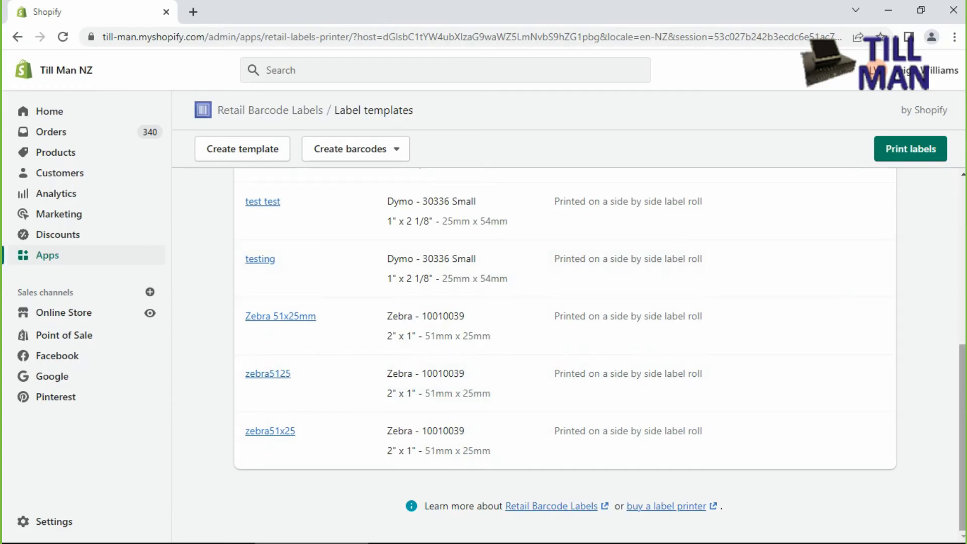
scroll(951, 316, "up", 5)
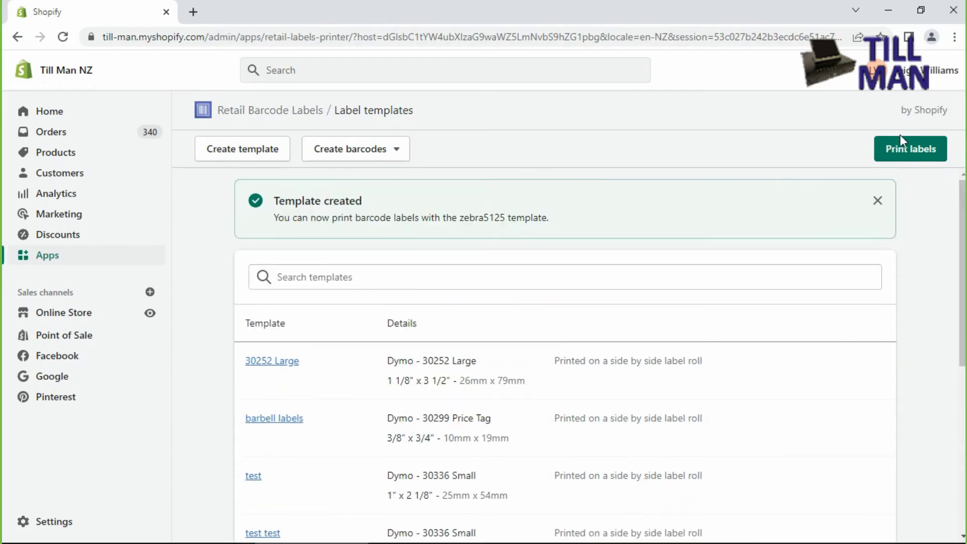
Start a label print job for the White 10.2" Metal Ipad Stand variant.
left_click(902, 153)
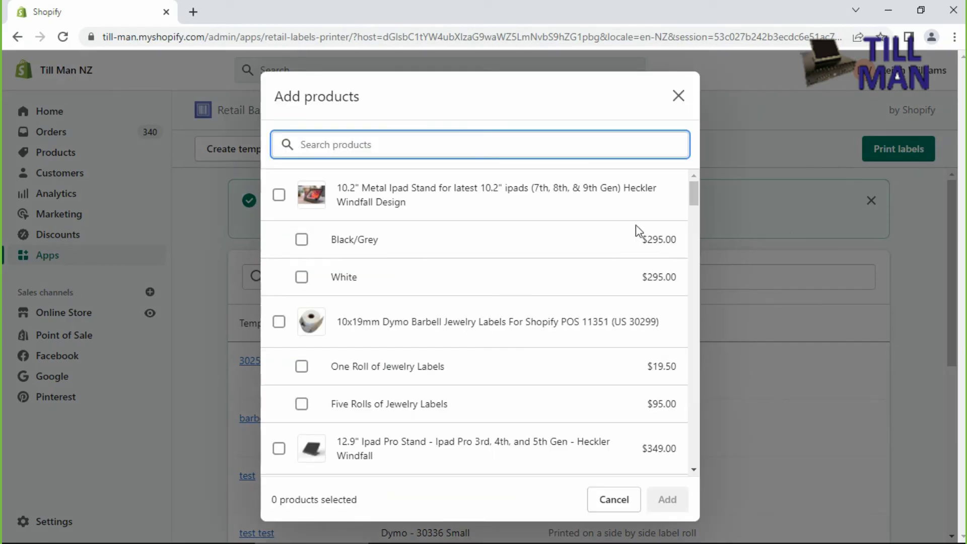
left_click(302, 277)
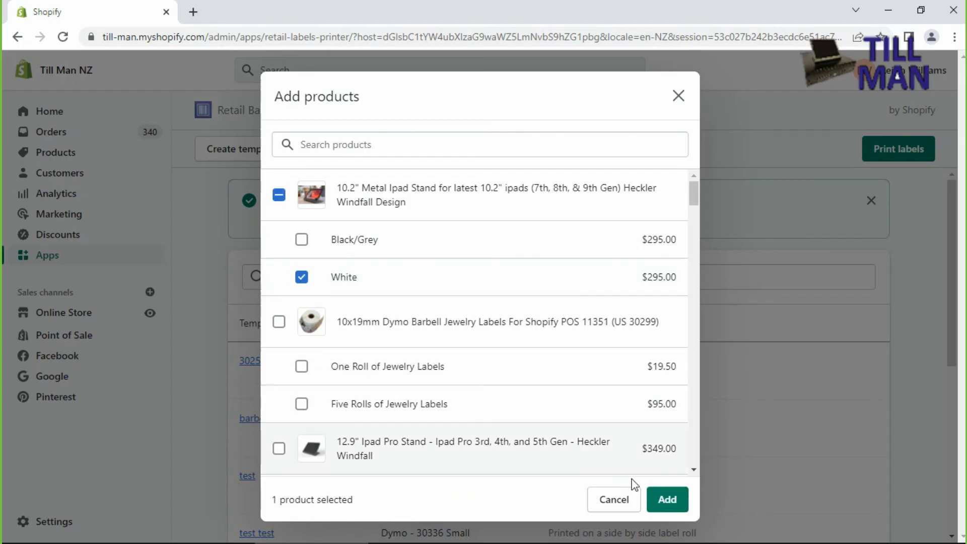
left_click(667, 501)
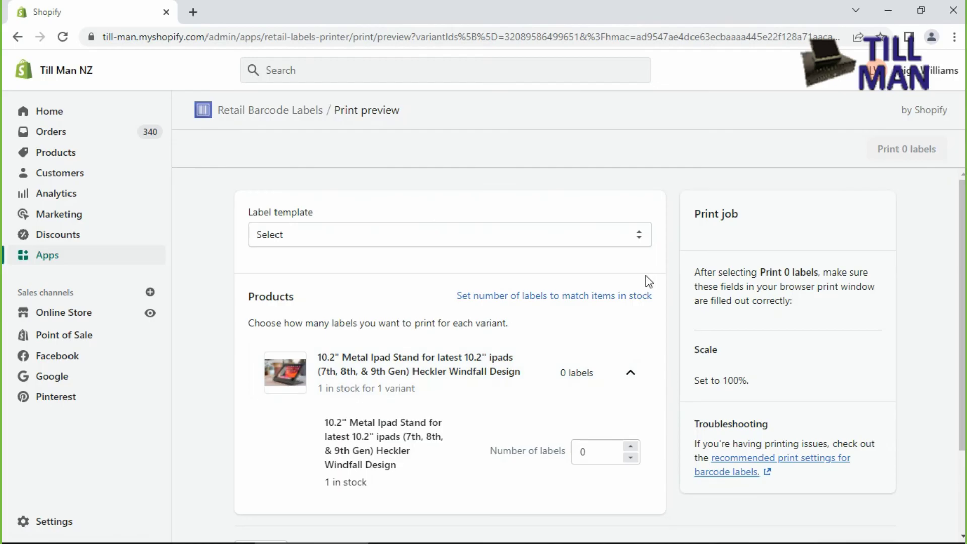
Use the zebra5125 template and set 5 labels for the Metal Ipad Stand.
left_click(507, 235)
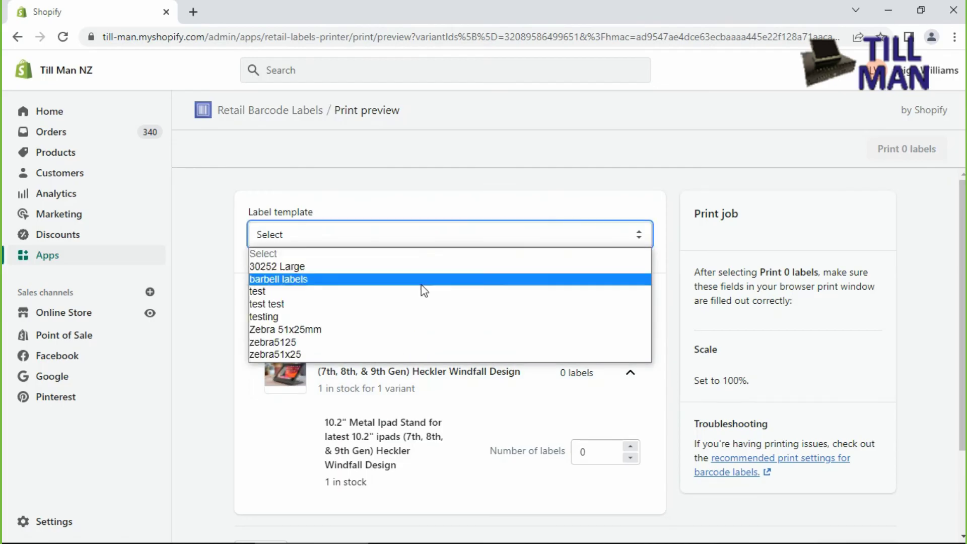
left_click(313, 343)
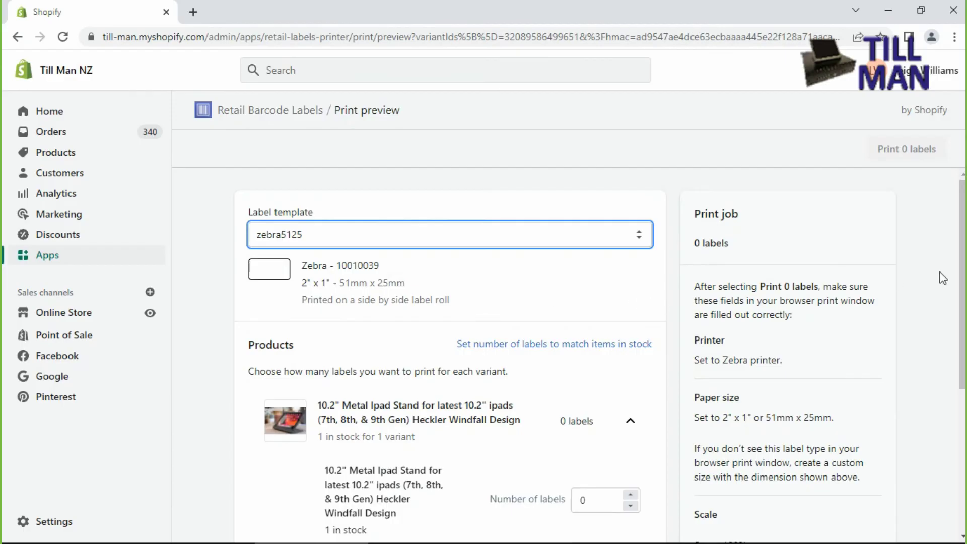
left_click_drag(955, 279, 959, 366)
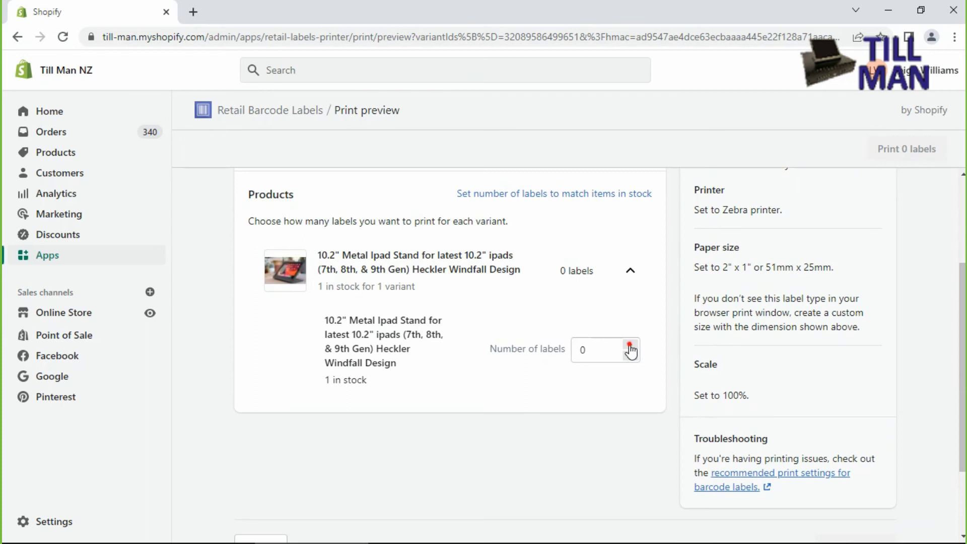
left_click(630, 345)
left_click(630, 344)
left_click(630, 345)
left_click(630, 344)
left_click(630, 344)
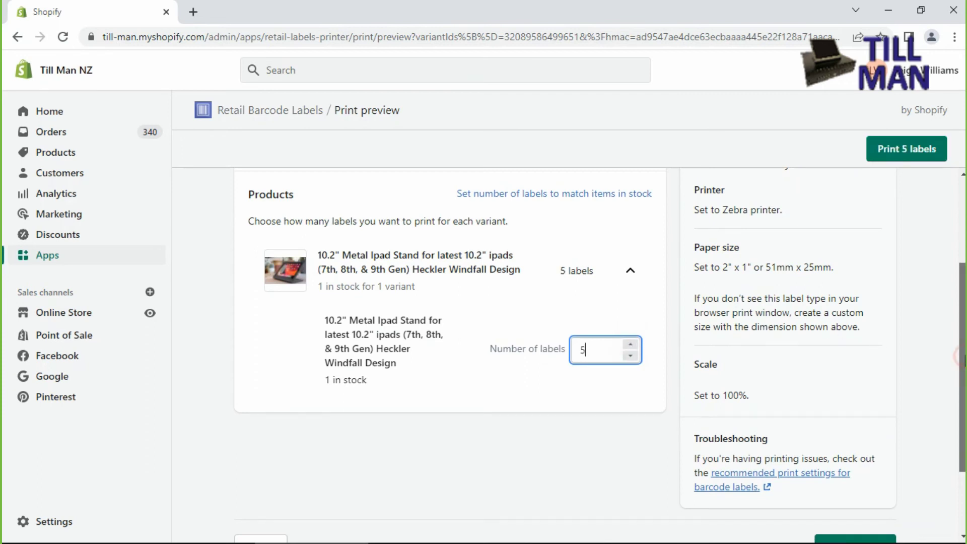
left_click_drag(962, 352, 962, 313)
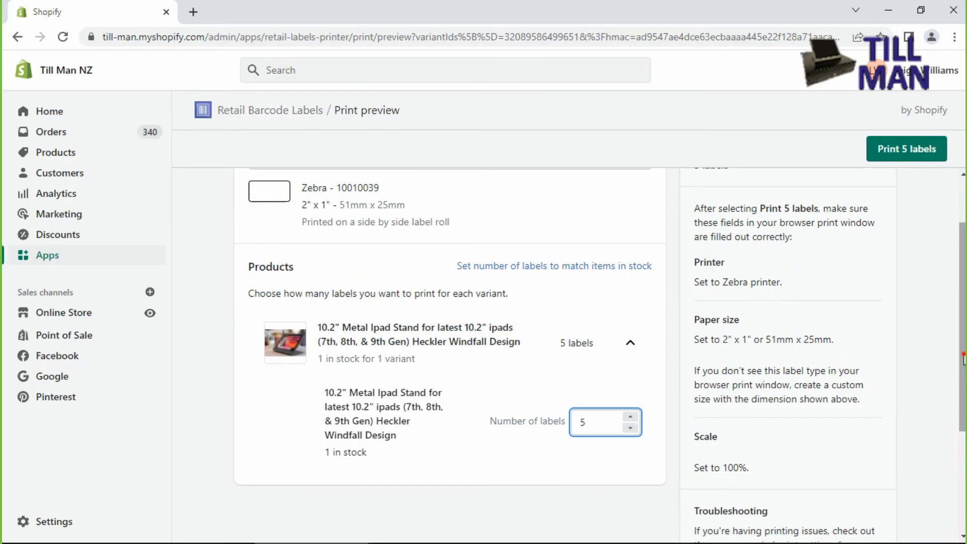
left_click_drag(962, 358, 958, 327)
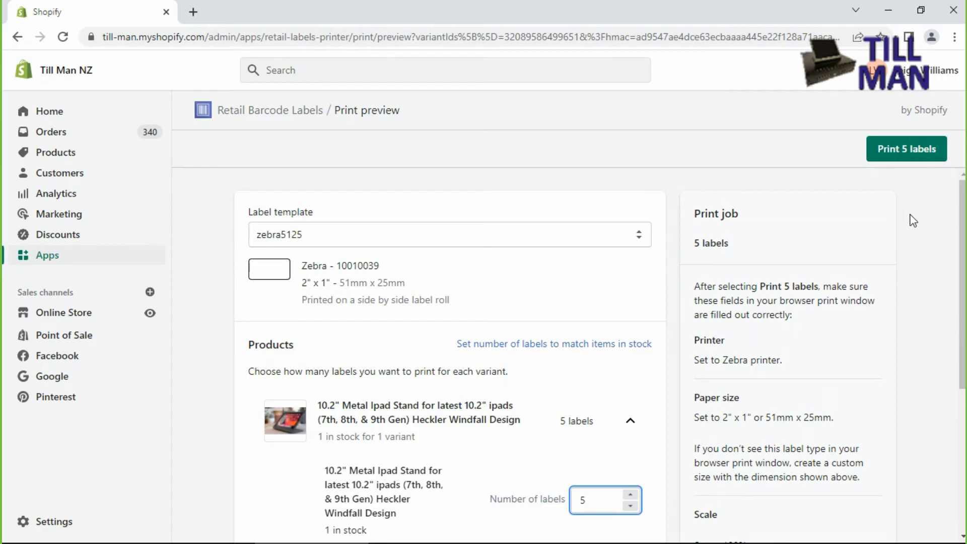
Print the 5 labels with Barcode Labels paper size at custom 100% scale.
left_click(909, 152)
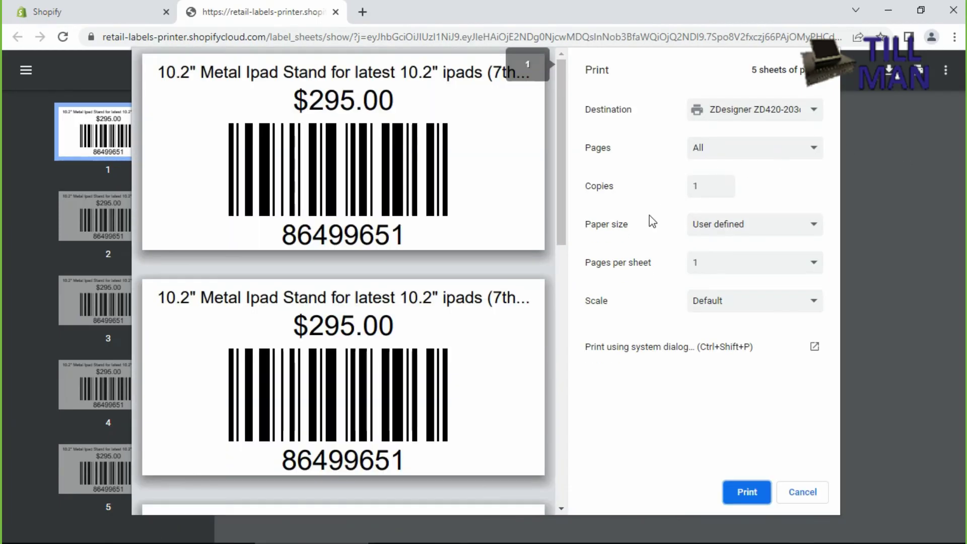
left_click(768, 227)
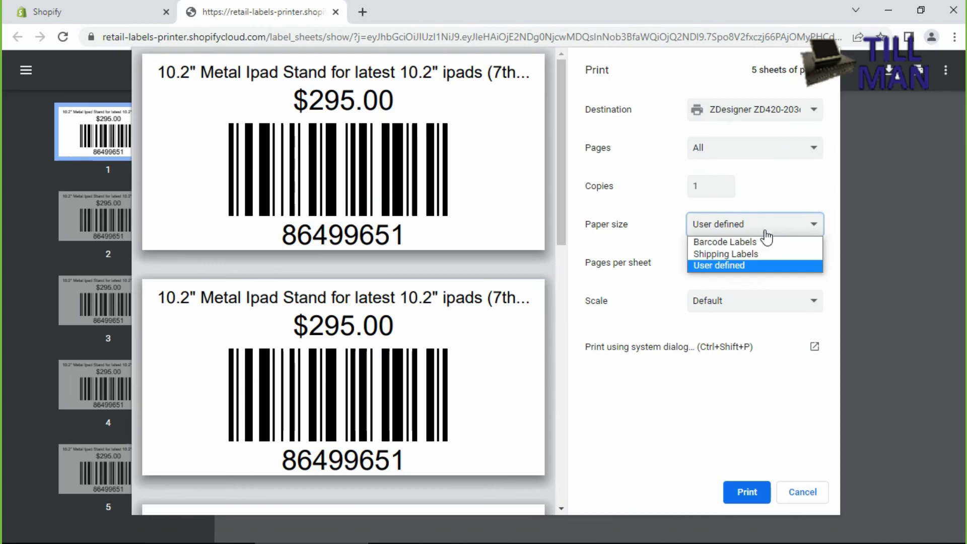
left_click(751, 241)
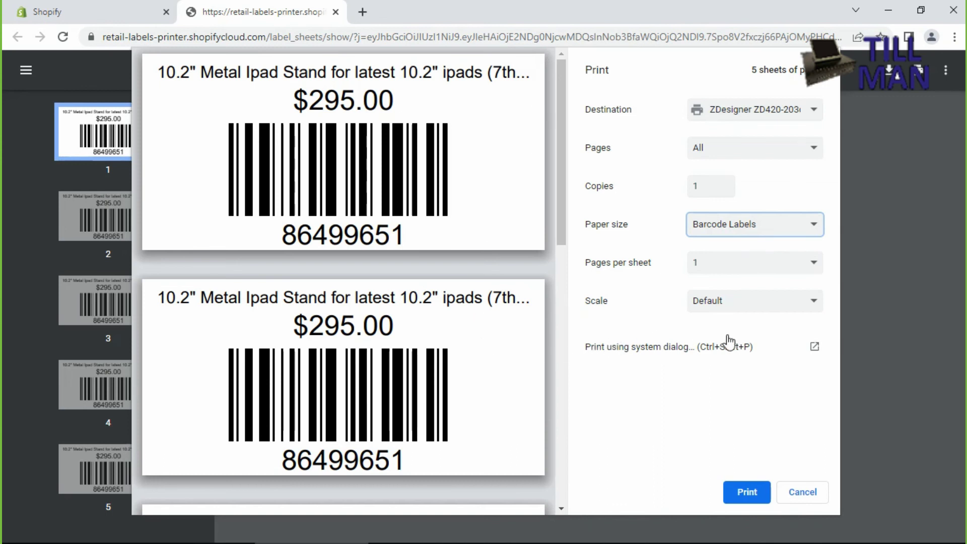
left_click(776, 302)
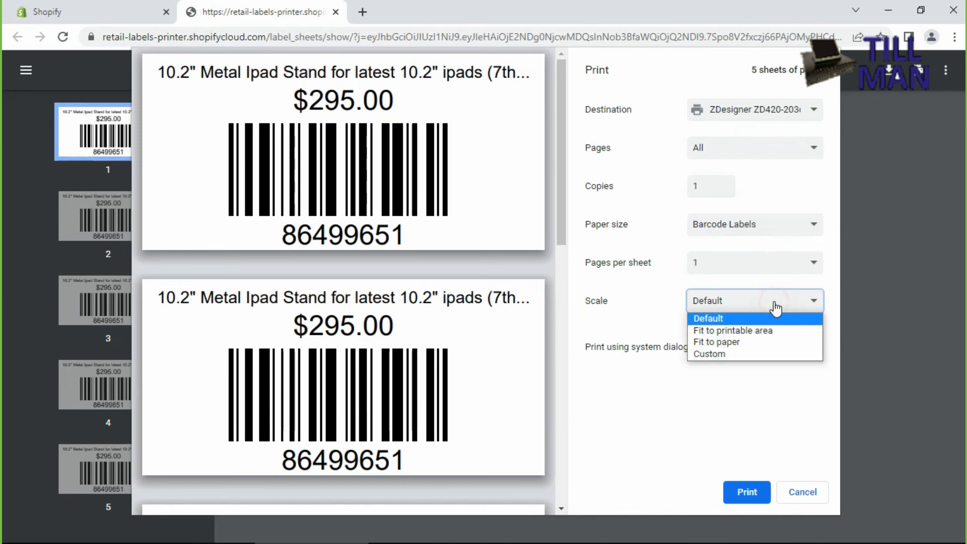
left_click(745, 354)
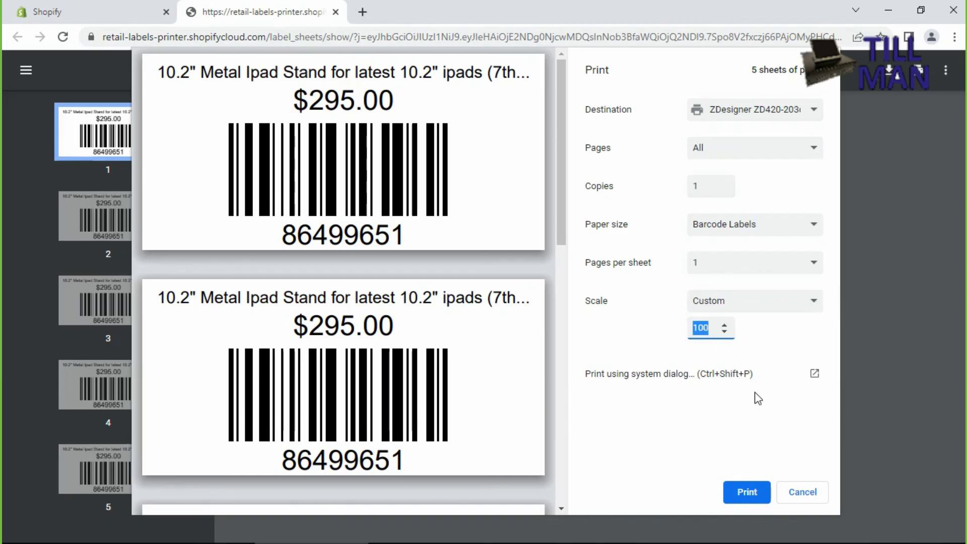
left_click(753, 490)
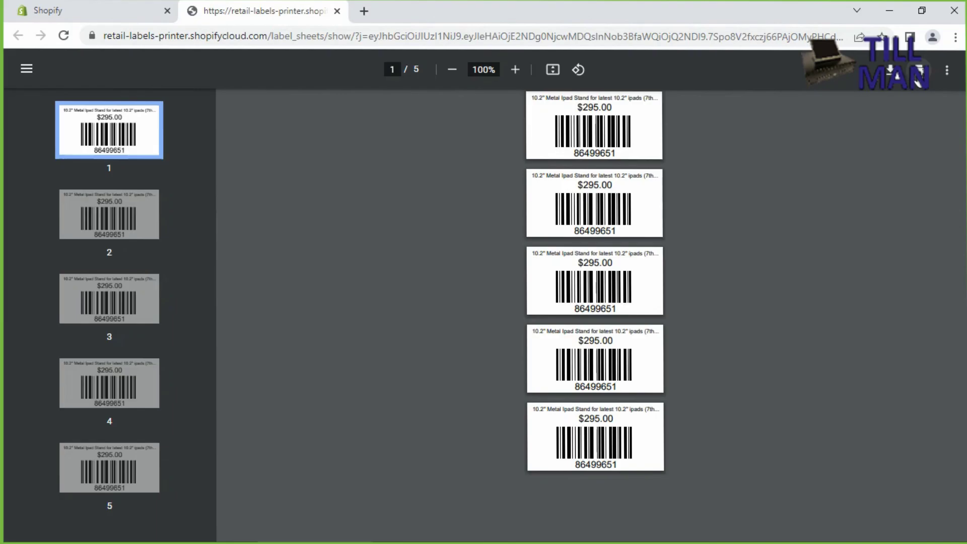
Switch the label PDF to the system print dialog, leaving the receipt printer's preferences unchanged.
left_click(919, 71)
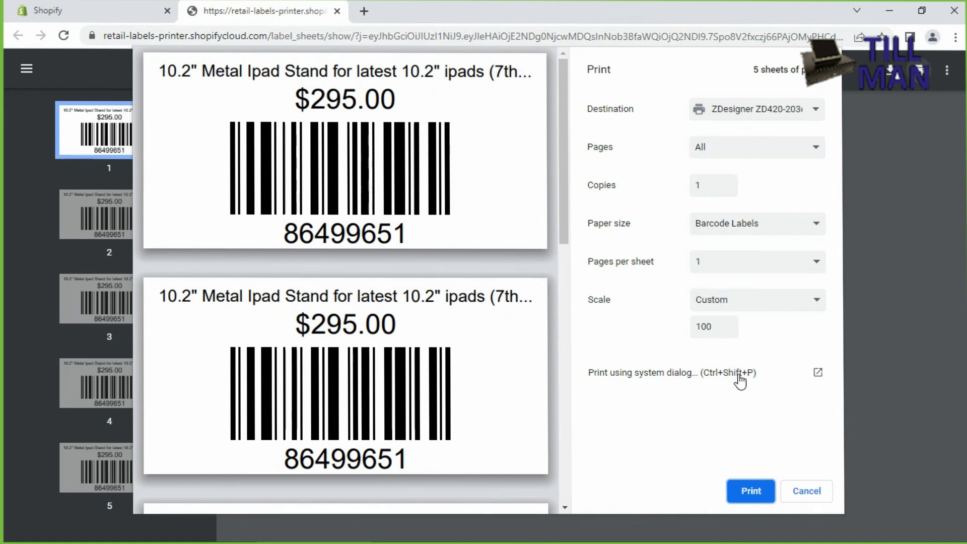
left_click(700, 374)
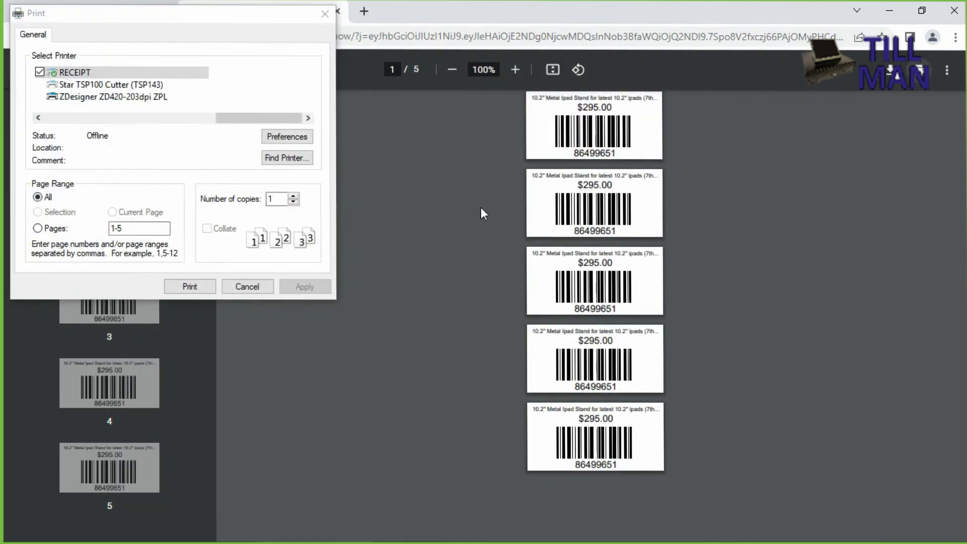
left_click(292, 136)
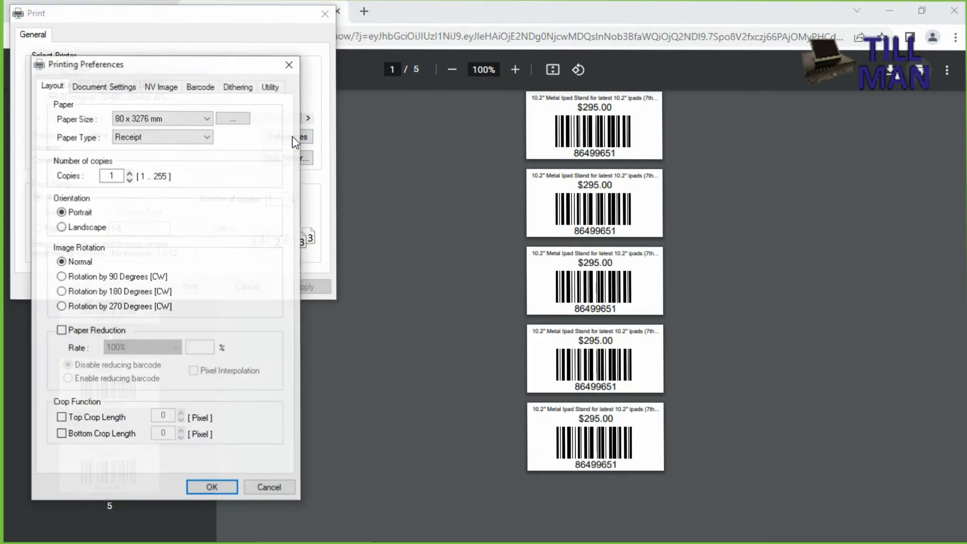
left_click(263, 488)
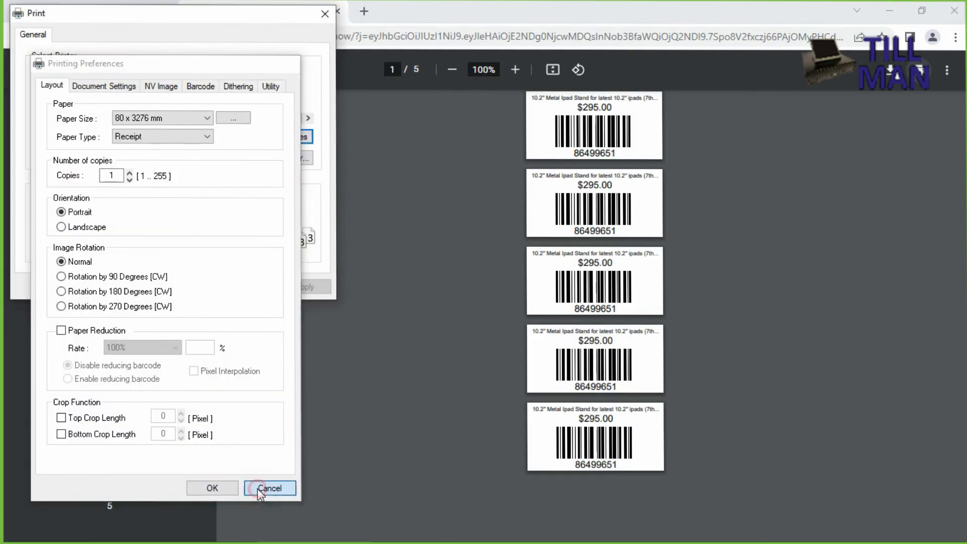
Select ZDesigner ZD420-203dpi ZPL with Barcode Labels stock in landscape and apply.
left_click(134, 96)
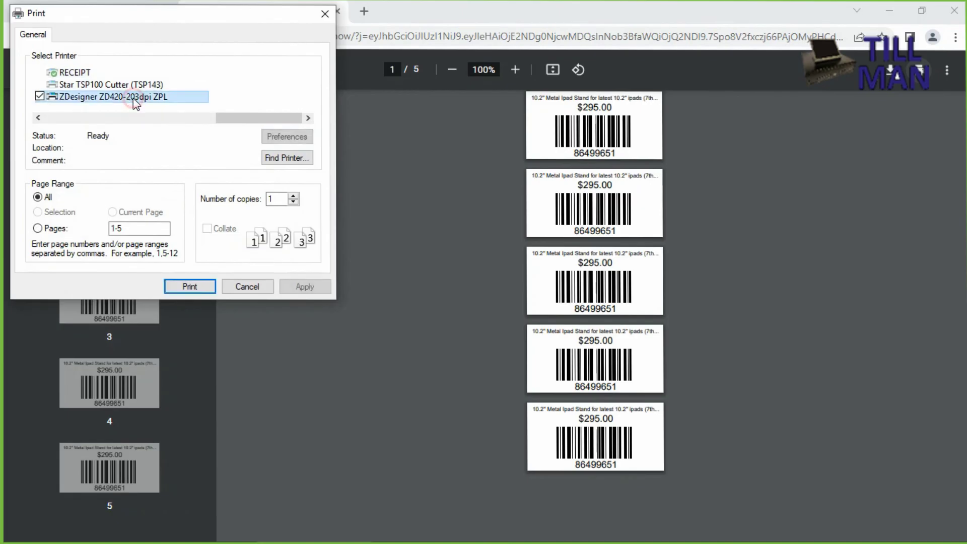
left_click(289, 137)
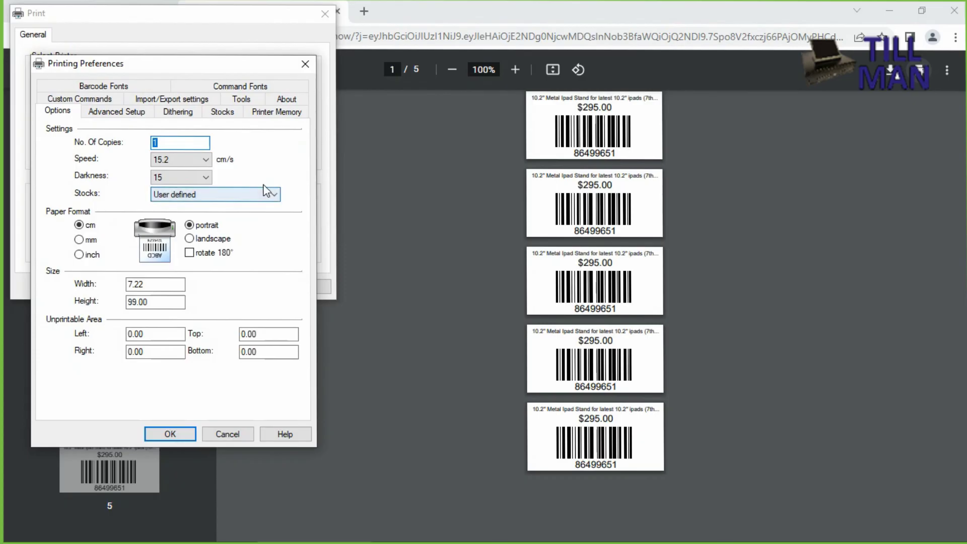
left_click(250, 196)
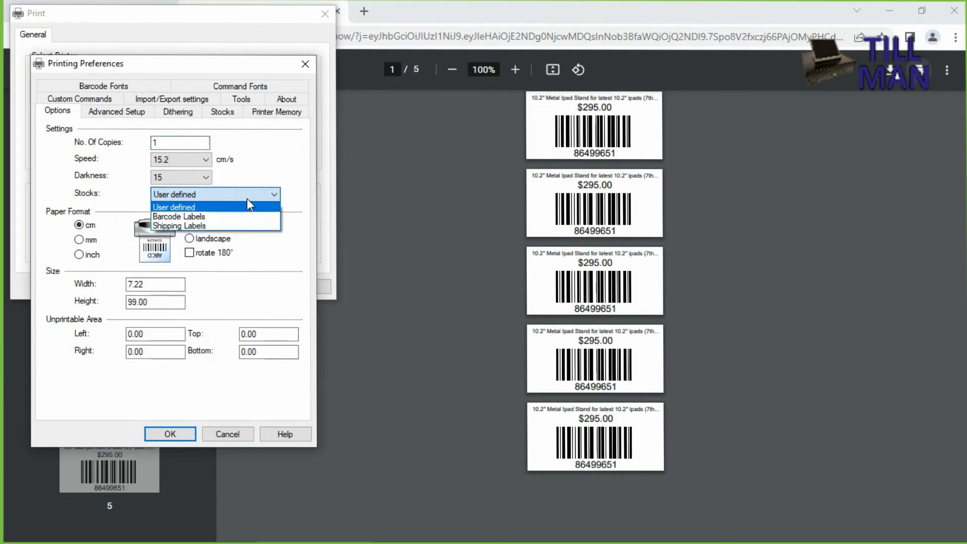
left_click(227, 218)
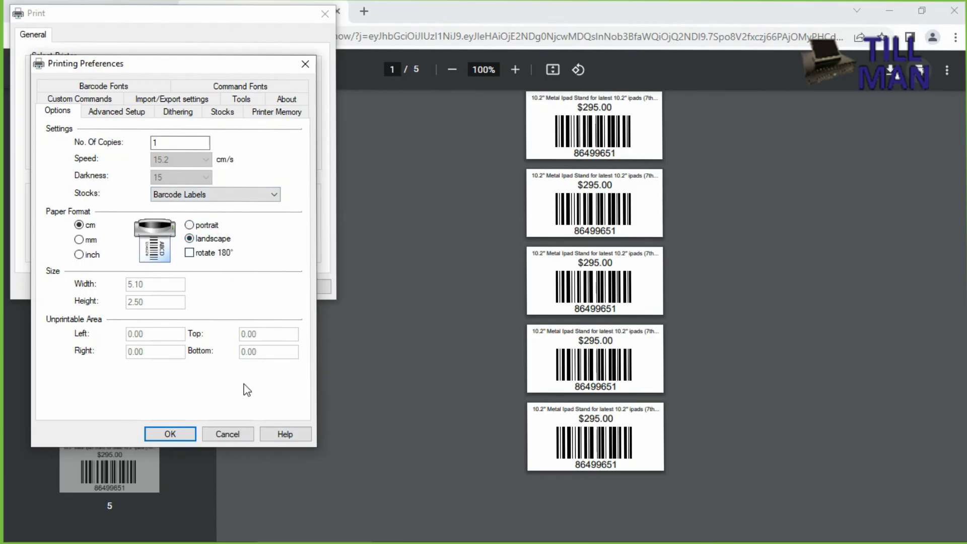
left_click(171, 434)
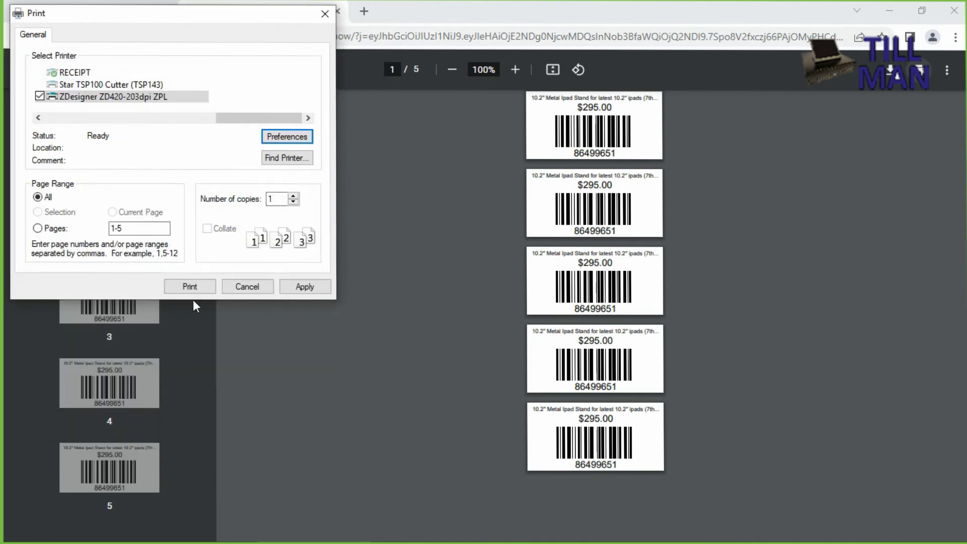
left_click(300, 287)
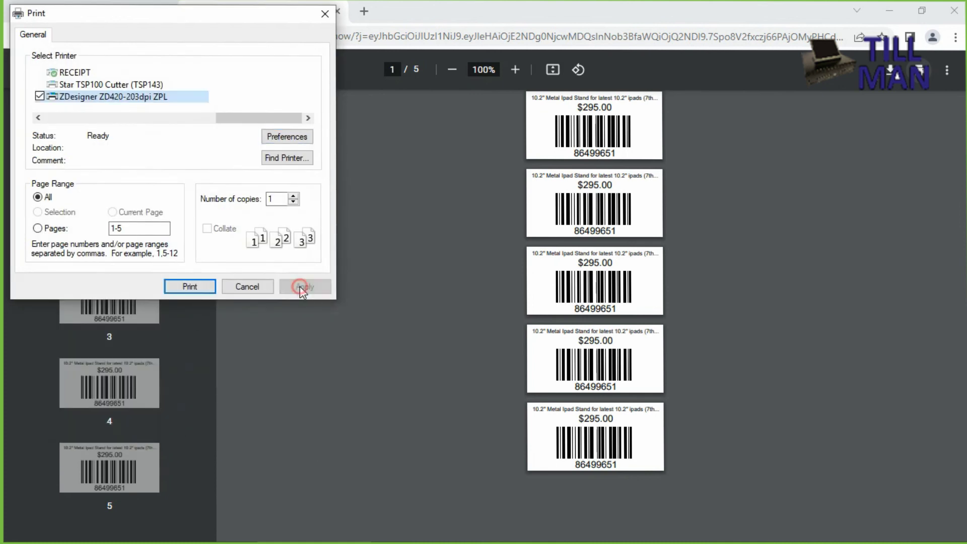
Send the five-label job to the Zebra ZD420.
left_click(187, 285)
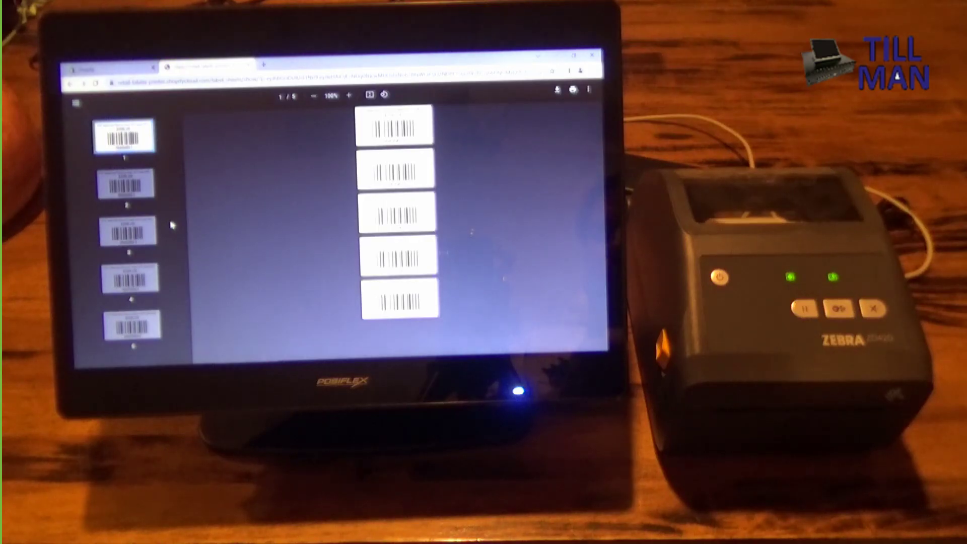